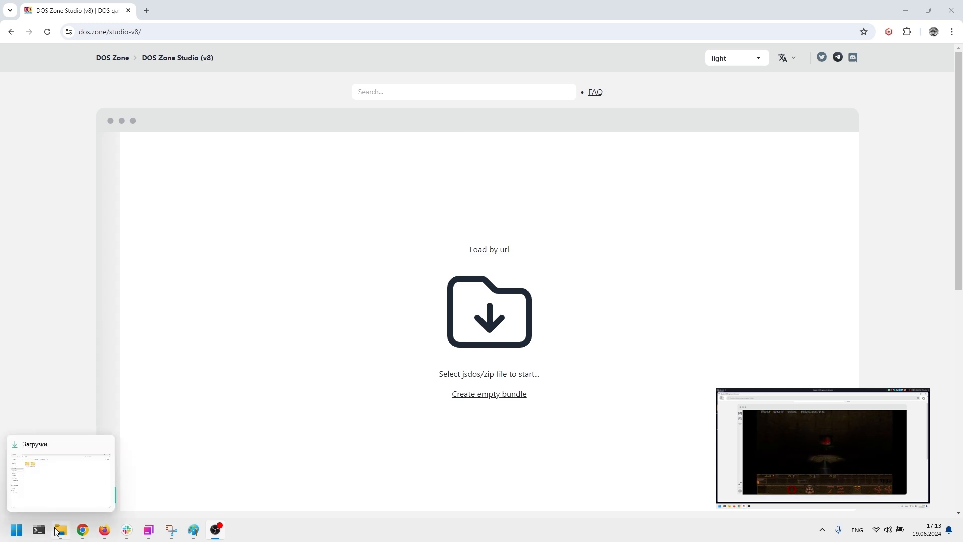
Step: Switch to File Explorer, extract QUAKEv2.jsdos.zip into its own folder with 7-Zip, and open the QUAKE folder inside it
{"action": "left_click", "coordinate": [58, 531]}
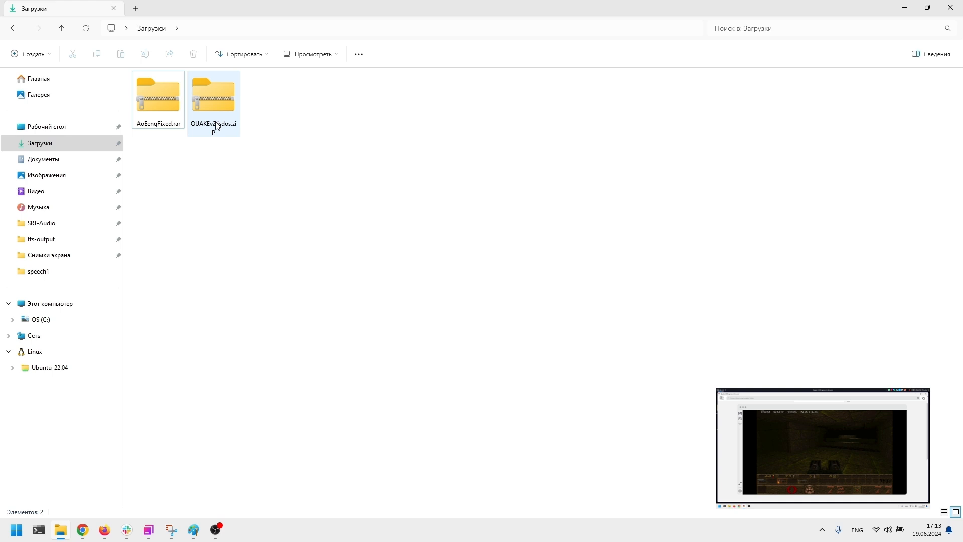
{"action": "mouse_move", "coordinate": [216, 126]}
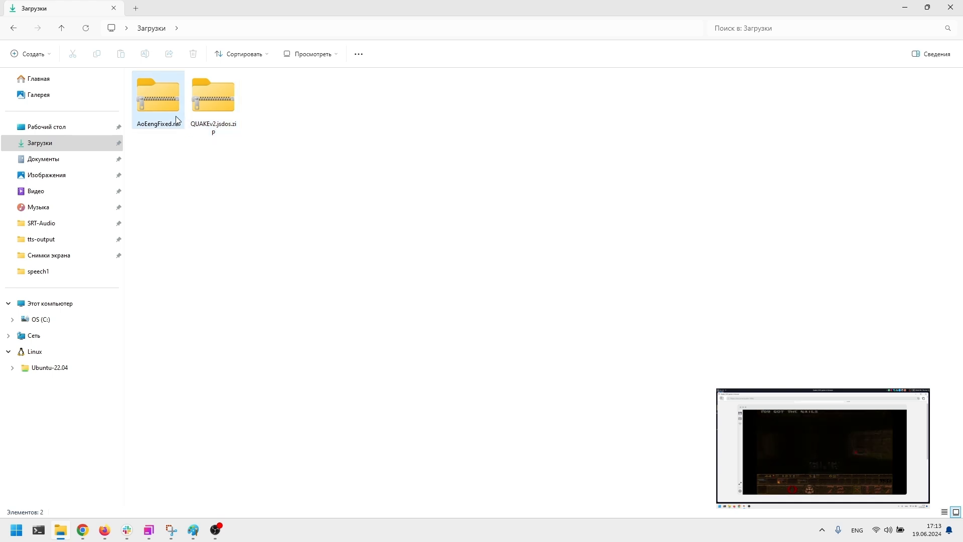
{"action": "mouse_move", "coordinate": [176, 120]}
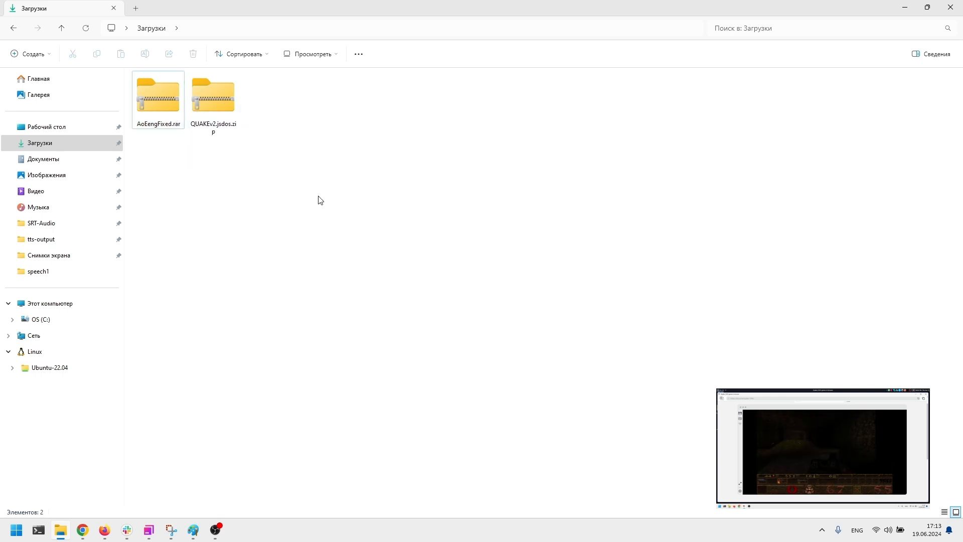
{"action": "left_click", "coordinate": [216, 127]}
{"action": "right_click", "coordinate": [215, 126]}
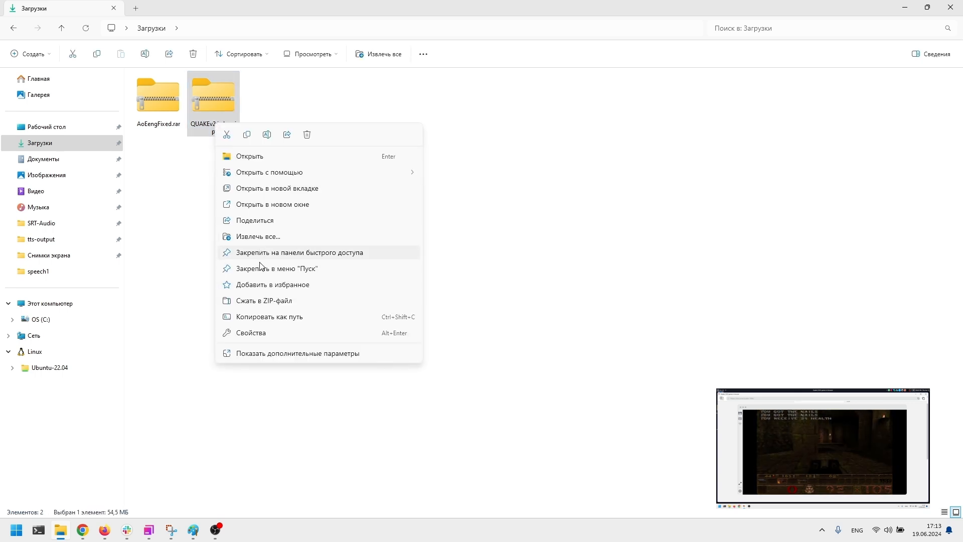
{"action": "left_click", "coordinate": [257, 355]}
{"action": "mouse_move", "coordinate": [302, 226]}
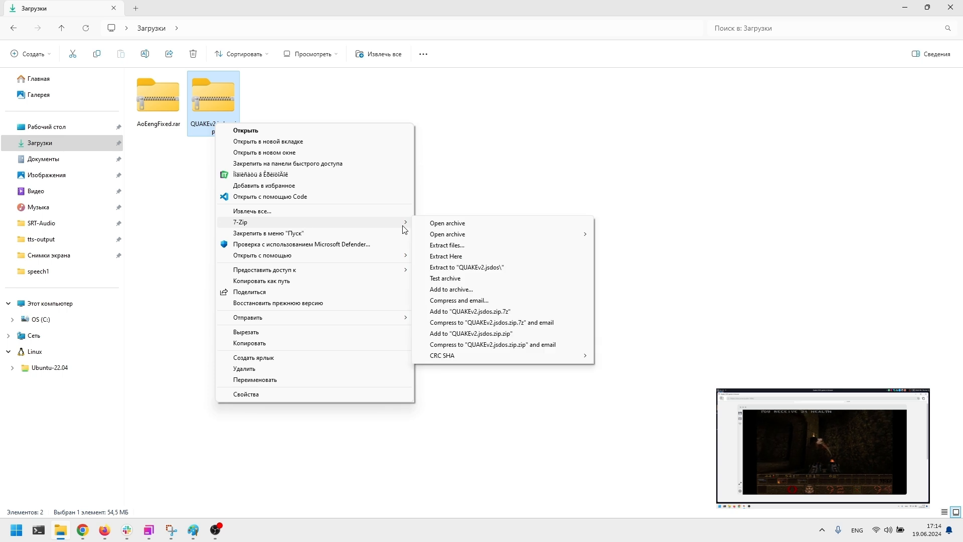
{"action": "left_click", "coordinate": [442, 268]}
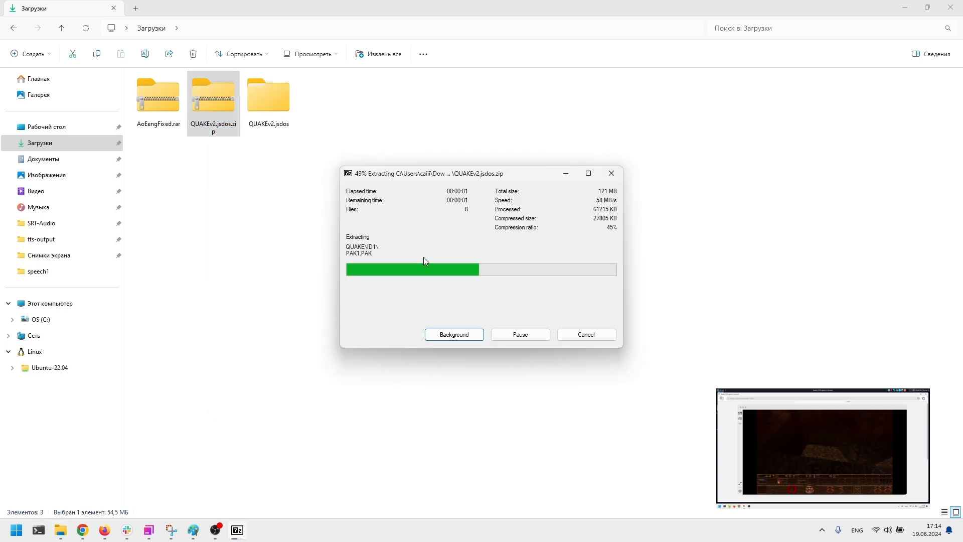
{"action": "double_click", "coordinate": [271, 100]}
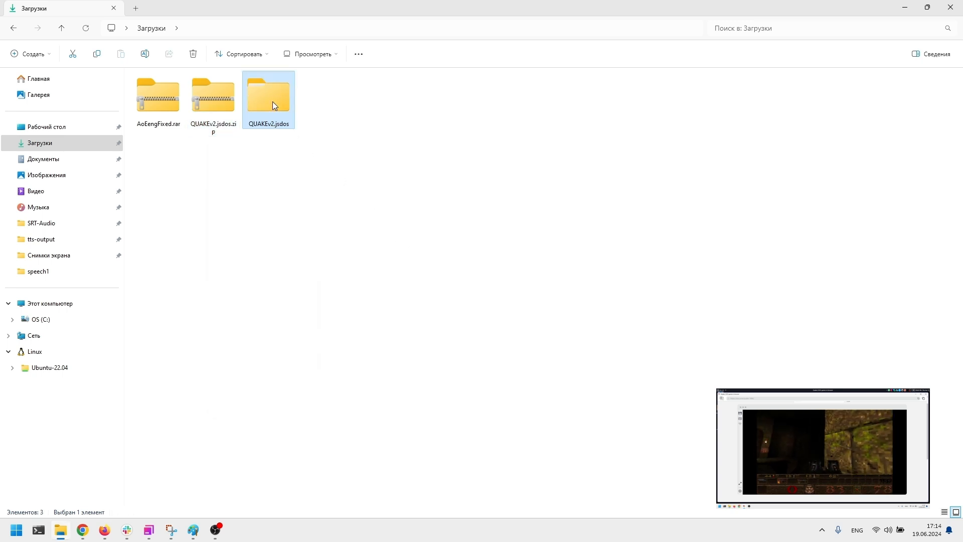
{"action": "double_click", "coordinate": [186, 123]}
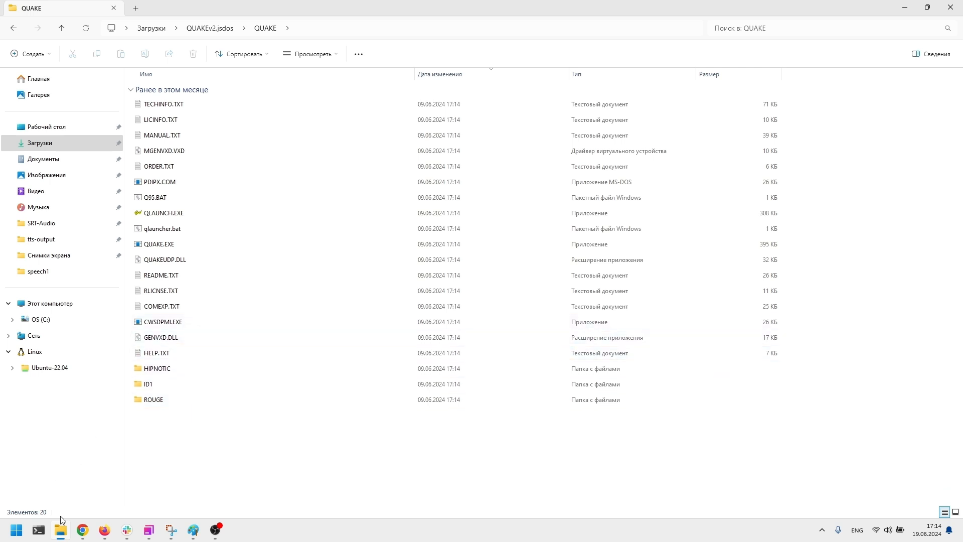
Step: Switch to Chrome and, from the DOS Zone home page, search for "studio" and open DOS Zone Studio (v8)
{"action": "left_click", "coordinate": [83, 530]}
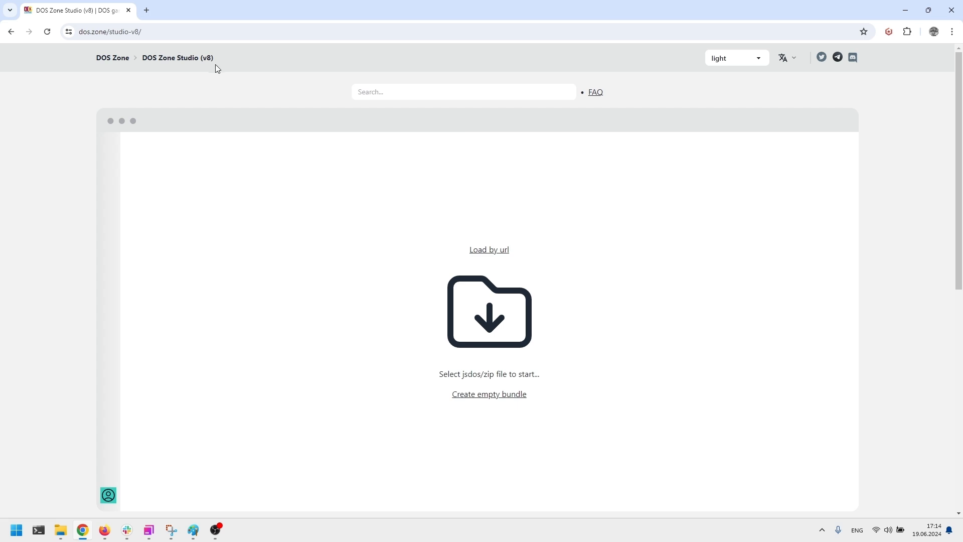
{"action": "left_click", "coordinate": [128, 62]}
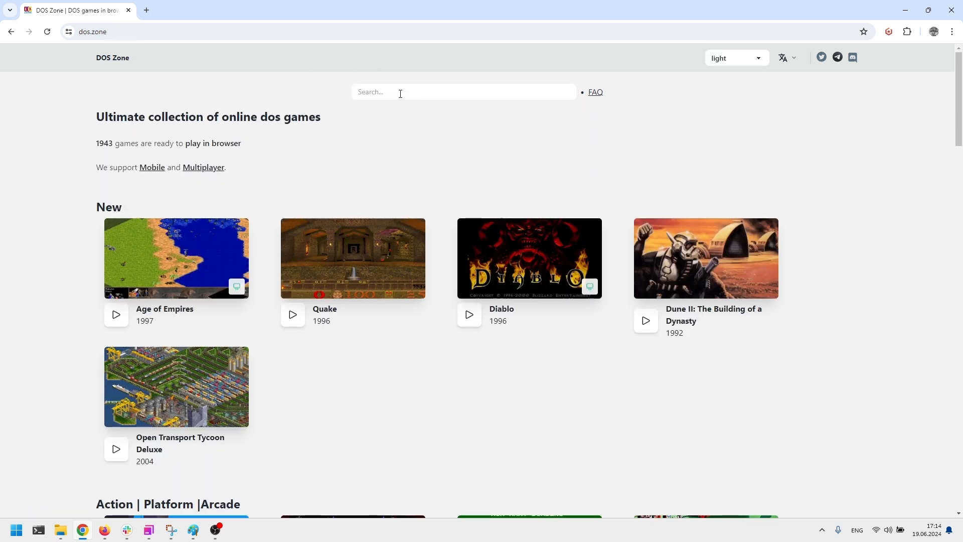
{"action": "left_click", "coordinate": [400, 93]}
{"action": "type", "text": "studio"}
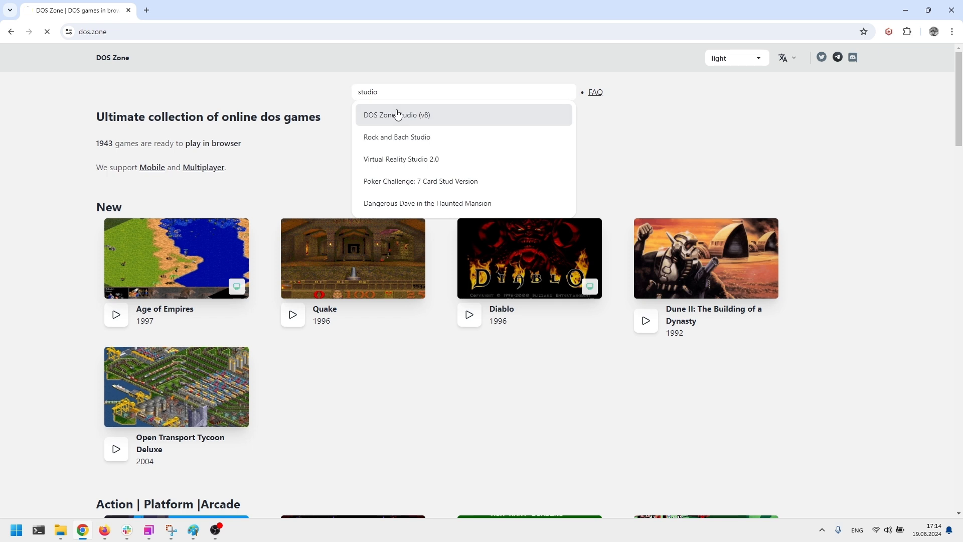
{"action": "left_click", "coordinate": [394, 114]}
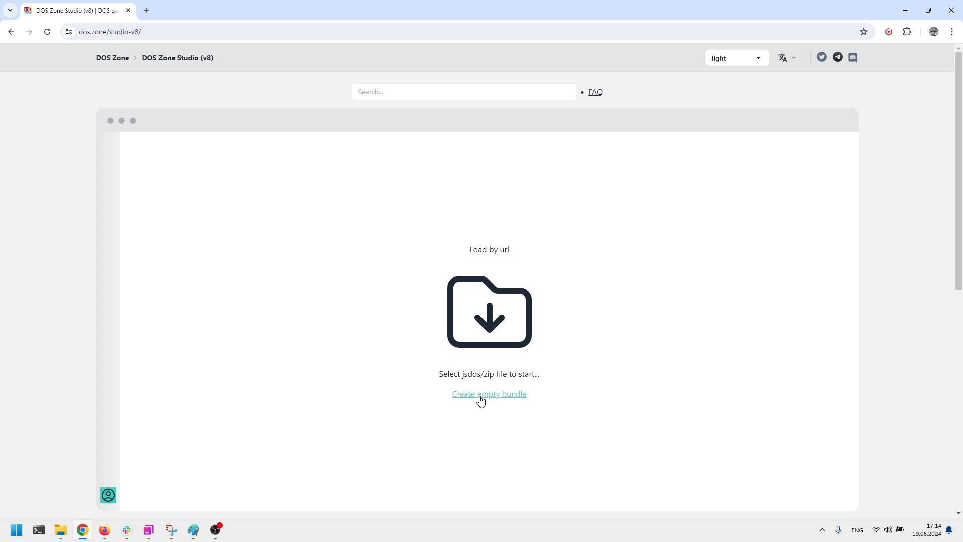
Step: Create an empty bundle with the 7.XX dosbox.conf template and start the emulator
{"action": "left_click", "coordinate": [463, 397]}
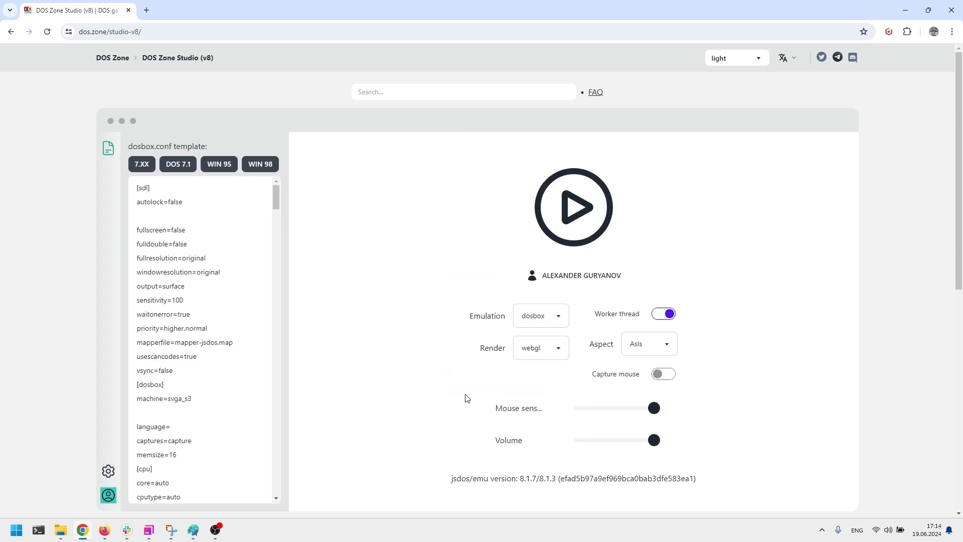
{"action": "left_click", "coordinate": [144, 166]}
{"action": "left_click", "coordinate": [136, 170]}
{"action": "left_click", "coordinate": [549, 214]}
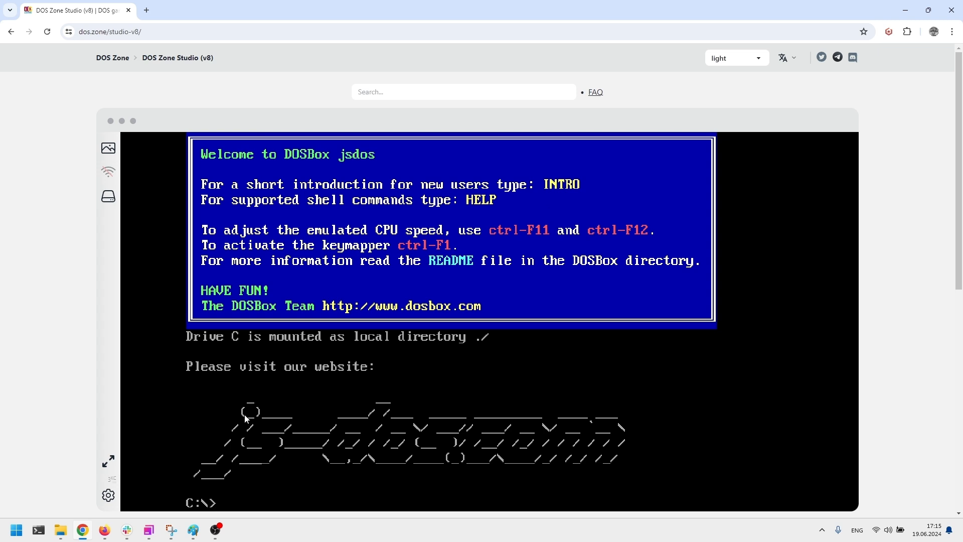
Step: List drive C with the dir command and inspect the .jsdos folder in the emulator's file browser
{"action": "type", "text": "dir"}
{"action": "key", "text": "Return"}
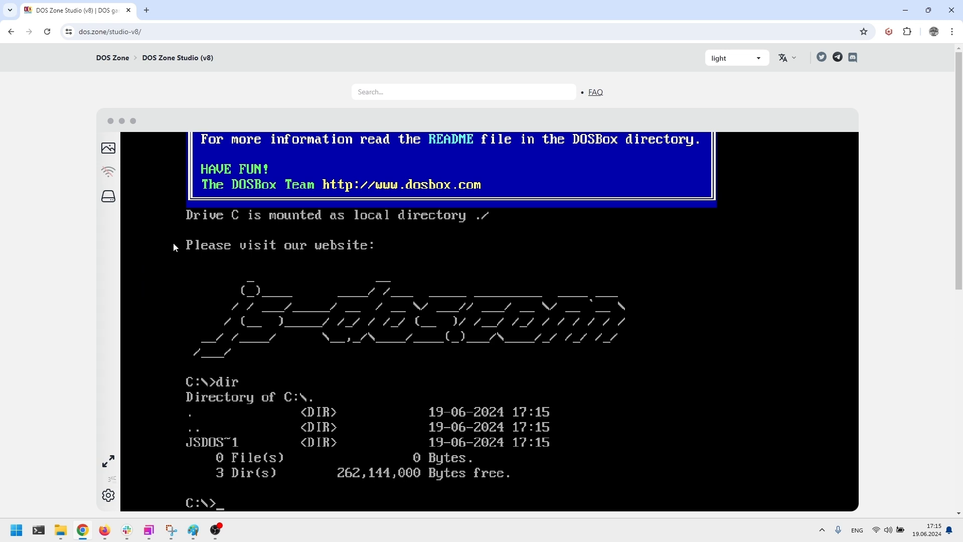
{"action": "left_click", "coordinate": [110, 201]}
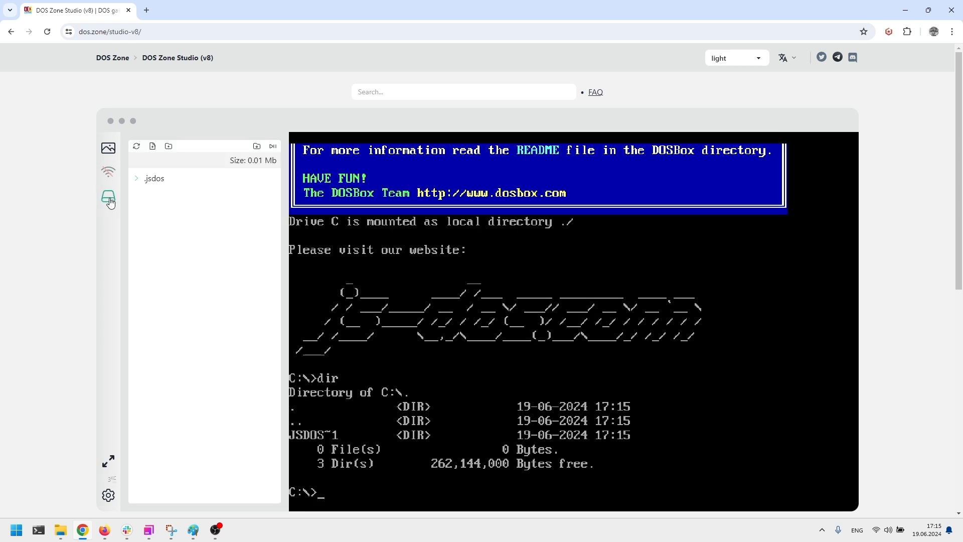
{"action": "left_click", "coordinate": [136, 182]}
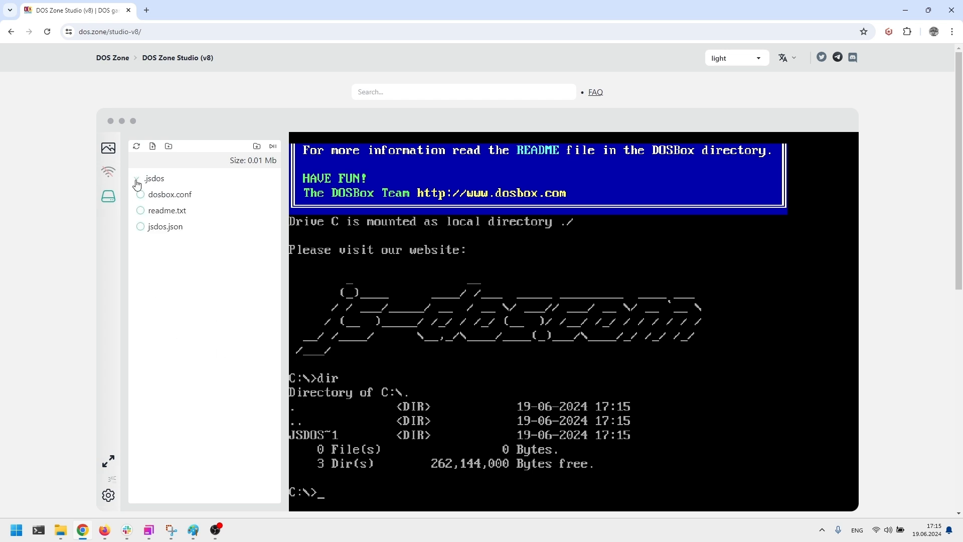
{"action": "left_click", "coordinate": [136, 182]}
{"action": "left_click", "coordinate": [136, 181]}
{"action": "left_click", "coordinate": [136, 179]}
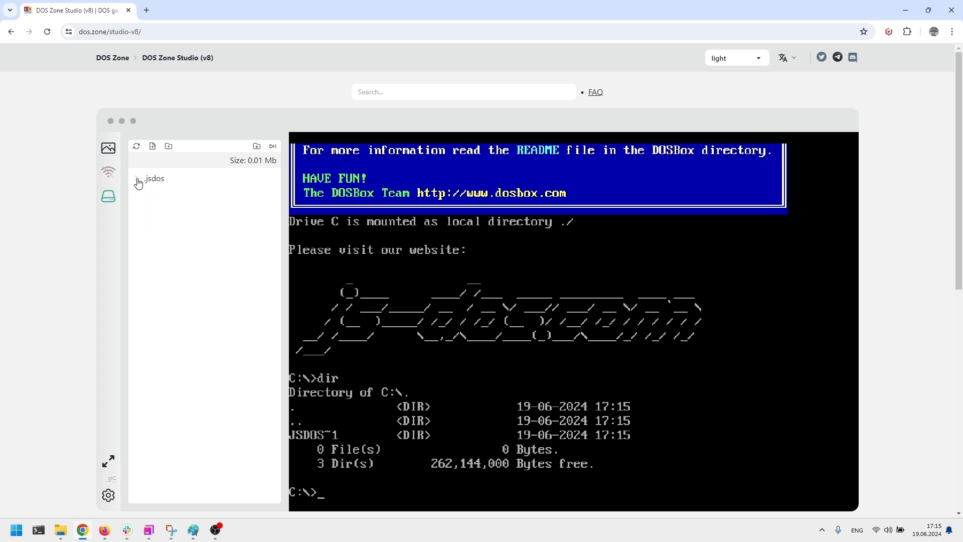
Step: Upload the QUAKE folder from the extracted QUAKEv2.jsdos folder to the bundle and look over the uploaded files
{"action": "left_click", "coordinate": [157, 155]}
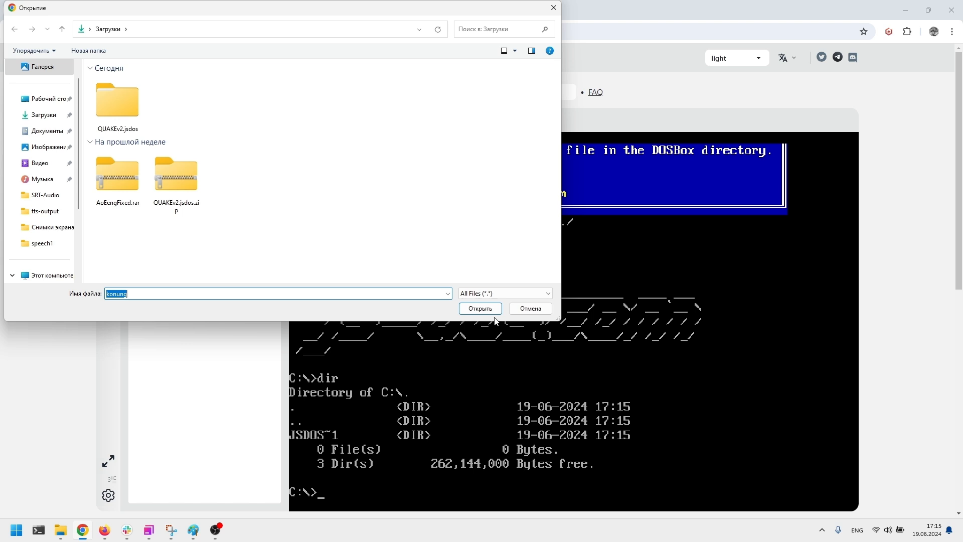
{"action": "left_click", "coordinate": [531, 308]}
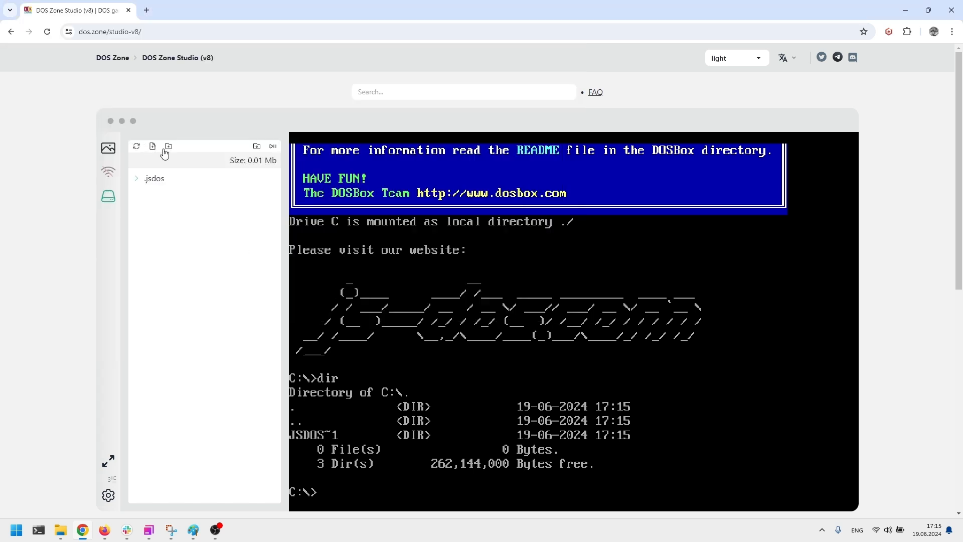
{"action": "left_click", "coordinate": [168, 146]}
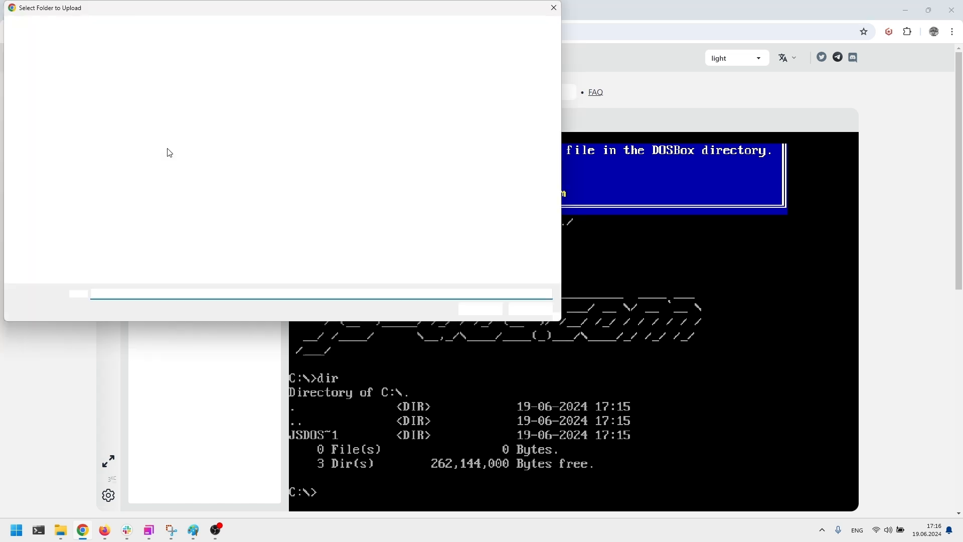
{"action": "double_click", "coordinate": [125, 121]}
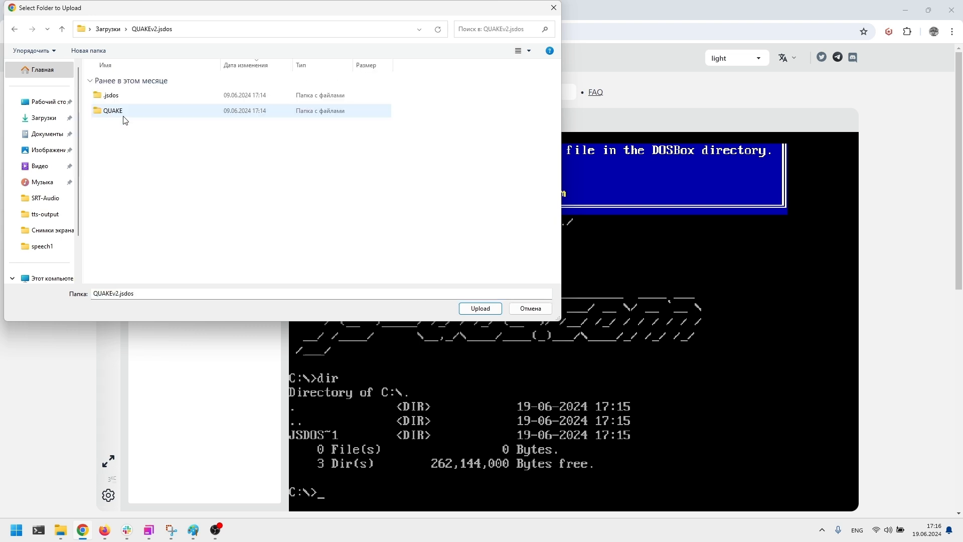
{"action": "left_click", "coordinate": [116, 116]}
{"action": "double_click", "coordinate": [116, 117]}
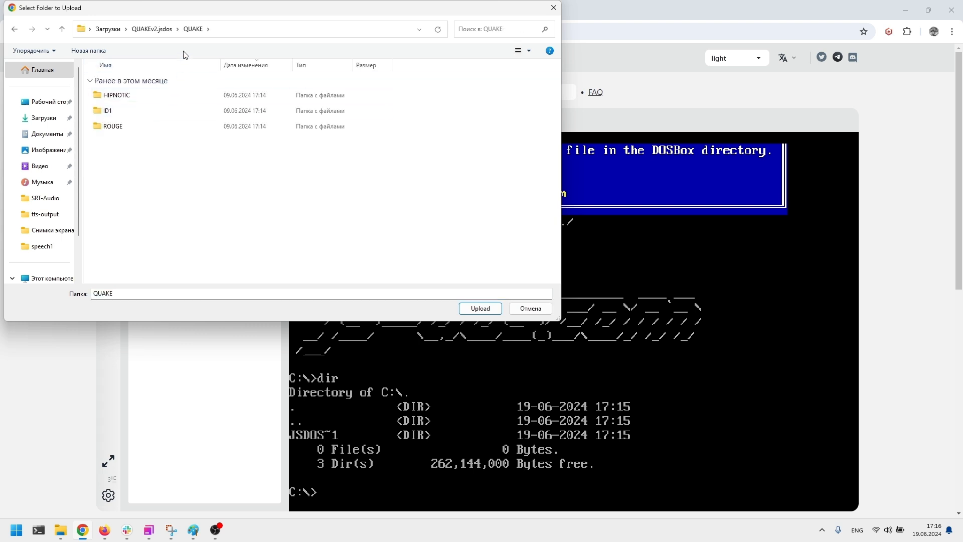
{"action": "left_click", "coordinate": [478, 310]}
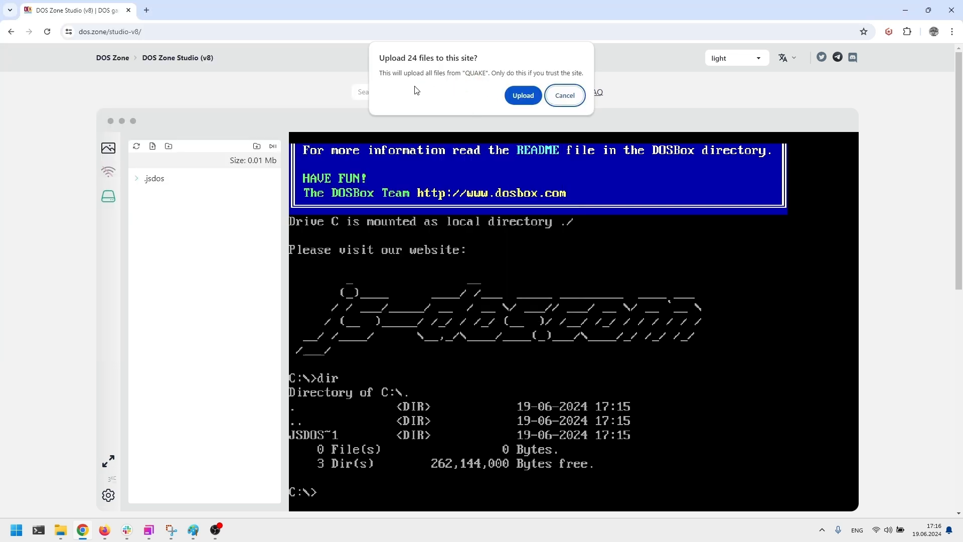
{"action": "left_click", "coordinate": [517, 95]}
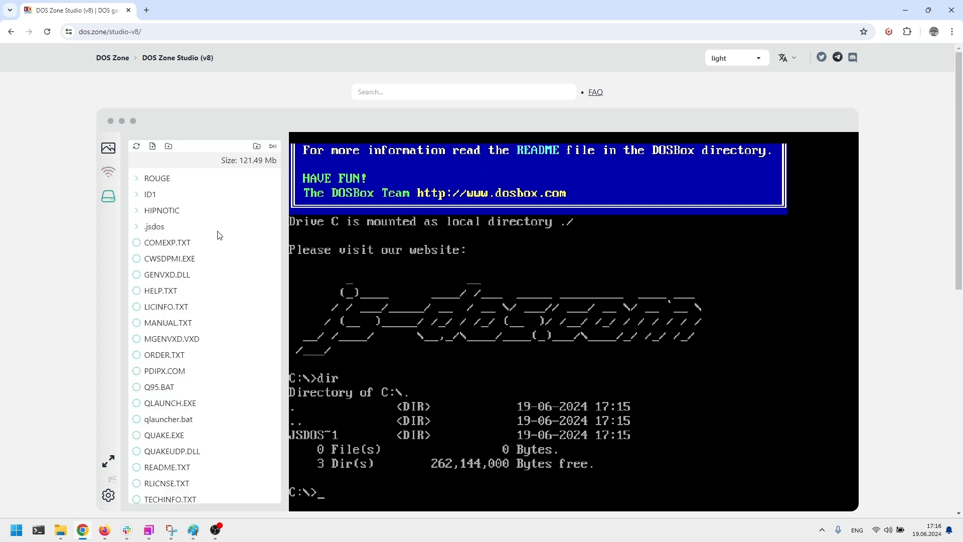
{"action": "scroll", "coordinate": [230, 213], "scroll_direction": "down", "scroll_amount": 4}
{"action": "scroll", "coordinate": [232, 222], "scroll_direction": "up", "scroll_amount": 4}
Step: Hide the file browser, list drive C again with dir, and unmount it using "mount -u c"
{"action": "left_click", "coordinate": [108, 199]}
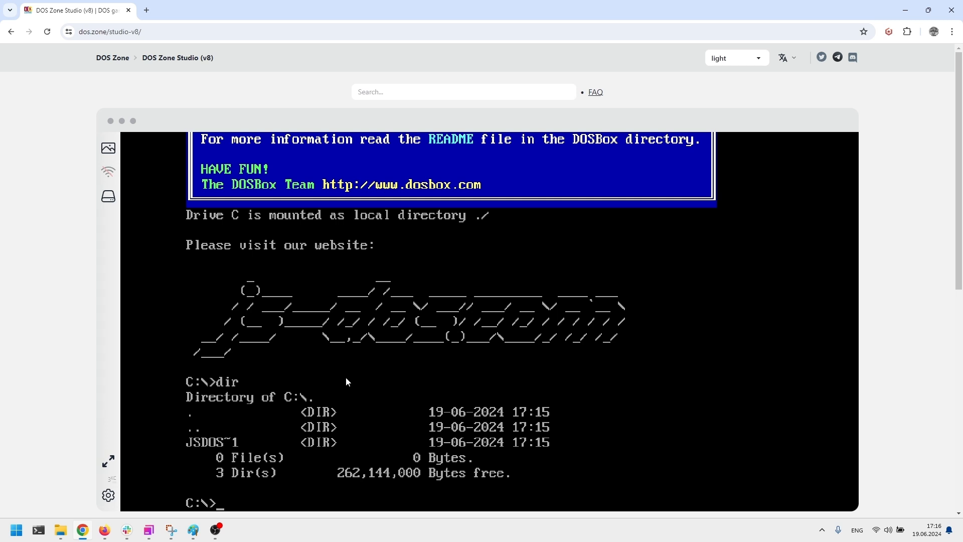
{"action": "key", "text": "Return"}
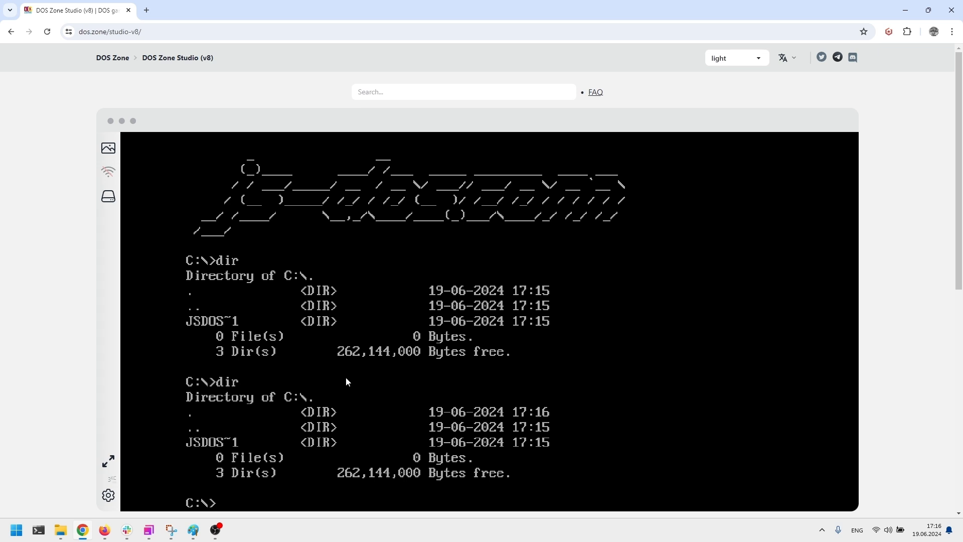
{"action": "type", "text": "mount -u c"}
{"action": "key", "text": "Return"}
Step: Try to remount drive C with "mount c .\" and "mount . c", and list the current drive with dir
{"action": "type", "text": "mo"}
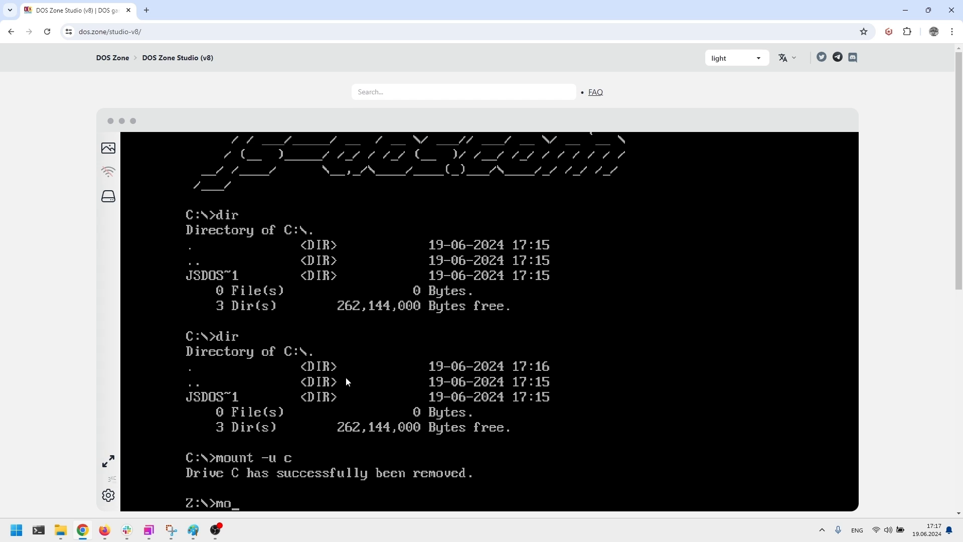
{"action": "type", "text": "unt c ."}
{"action": "type", "text": "\\"}
{"action": "key", "text": "Return"}
{"action": "type", "text": "d"}
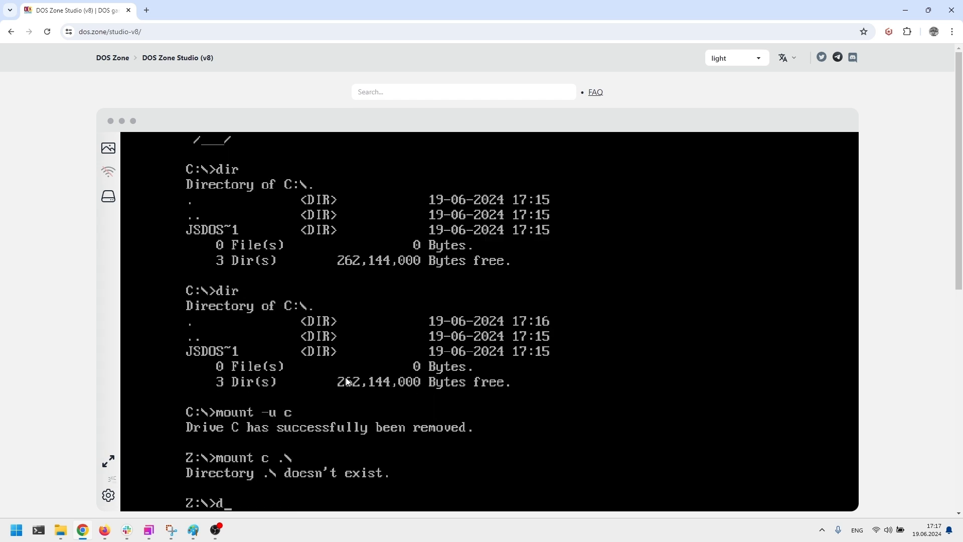
{"action": "key", "text": "BackSpace"}
{"action": "type", "text": "mount . c"}
{"action": "key", "text": "Return"}
{"action": "type", "text": "dir"}
{"action": "key", "text": "Return"}
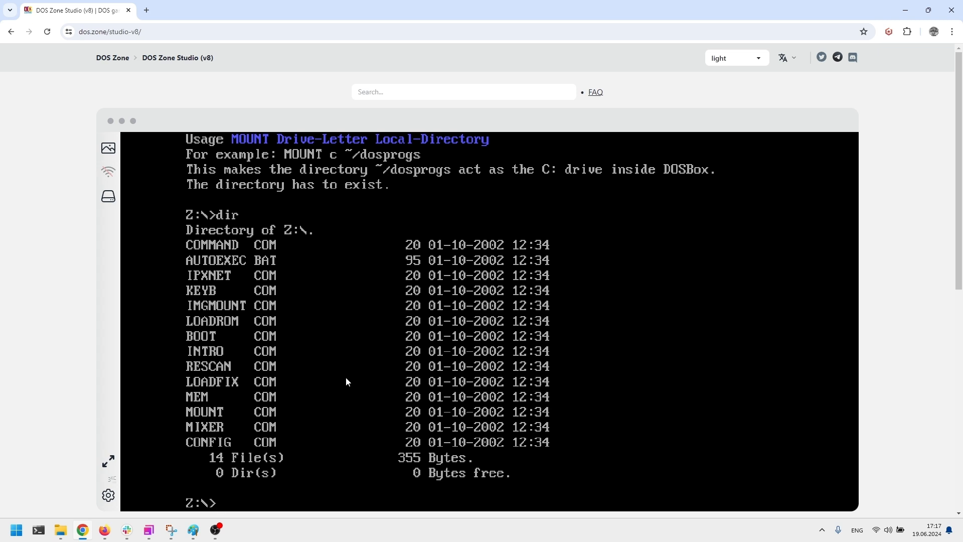
Step: Mount the current directory with "mount c .", switch to drive C, and list its files with dir
{"action": "type", "text": "mount c ."}
{"action": "key", "text": "Return"}
{"action": "type", "text": "c:"}
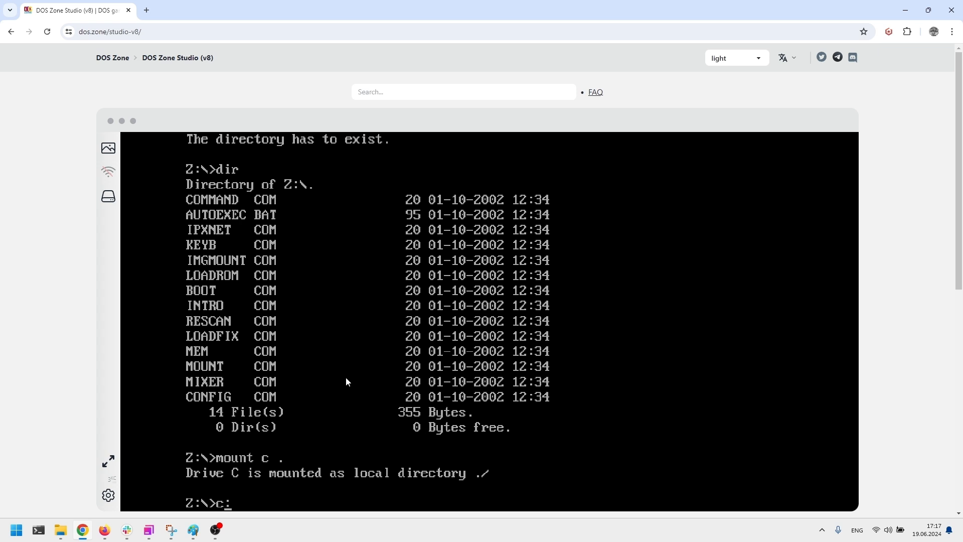
{"action": "key", "text": "Return"}
{"action": "type", "text": "dir"}
{"action": "key", "text": "Return"}
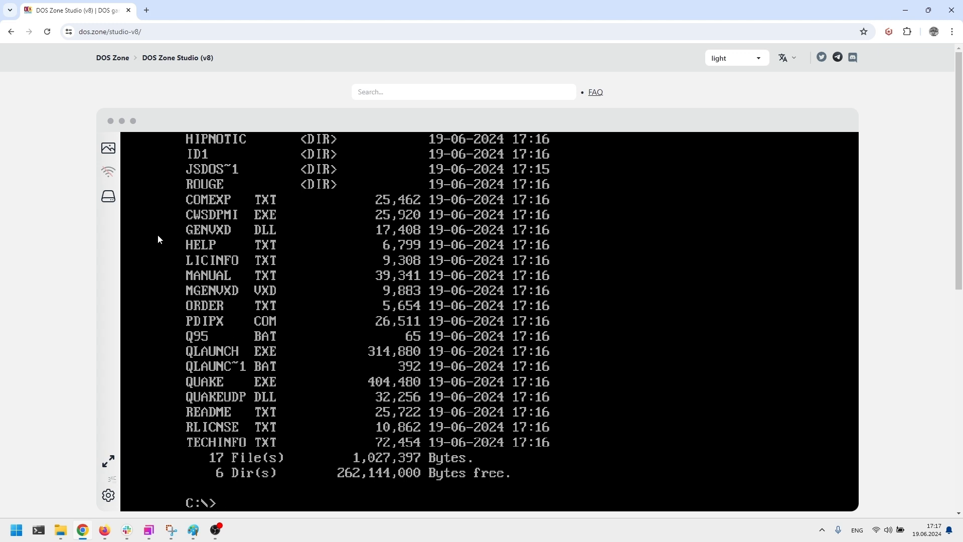
Step: Download the bundle containing the uploaded Quake files from the emulator's file browser
{"action": "left_click", "coordinate": [115, 201]}
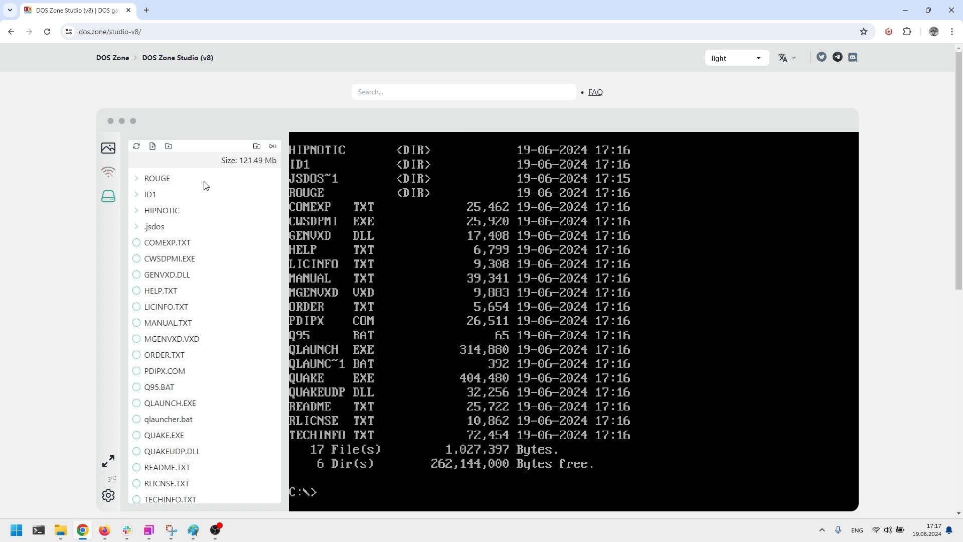
{"action": "left_click", "coordinate": [257, 147]}
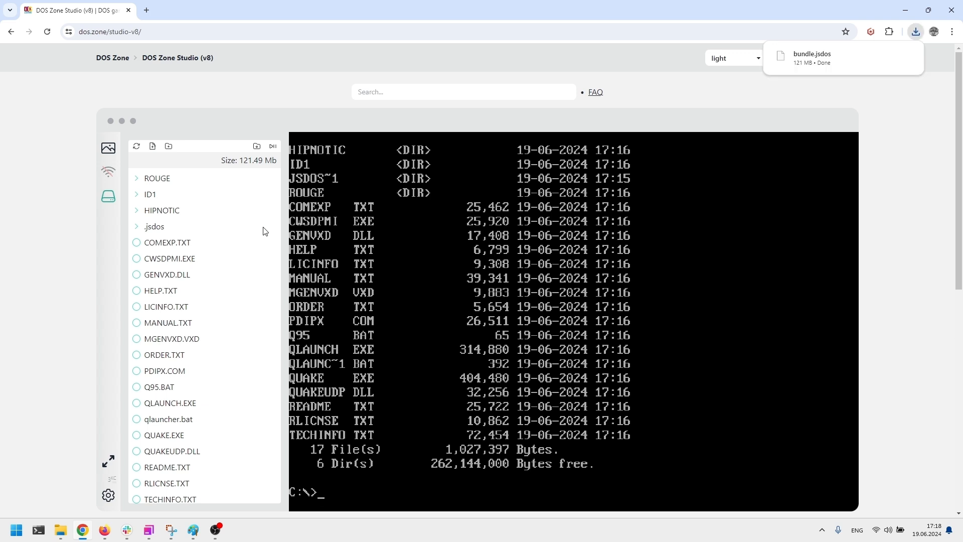
{"action": "mouse_move", "coordinate": [826, 62]}
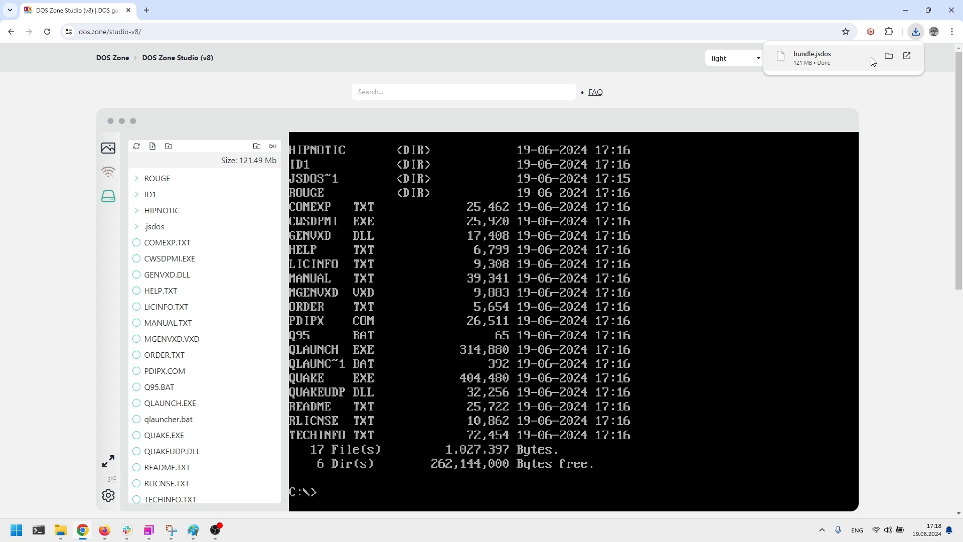
Step: Reload the studio page, load bundle.jsdos from the Downloads folder and start it
{"action": "left_click", "coordinate": [47, 32]}
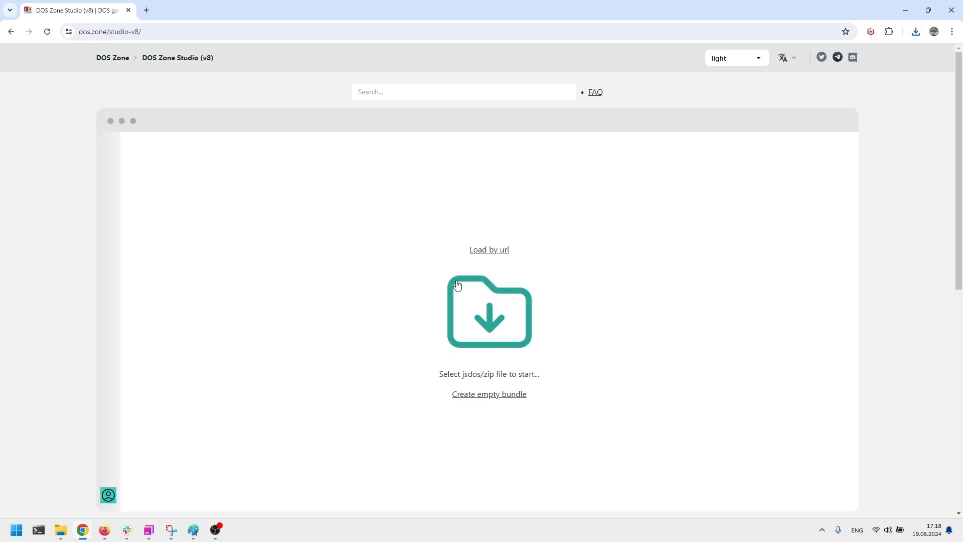
{"action": "left_click", "coordinate": [472, 296]}
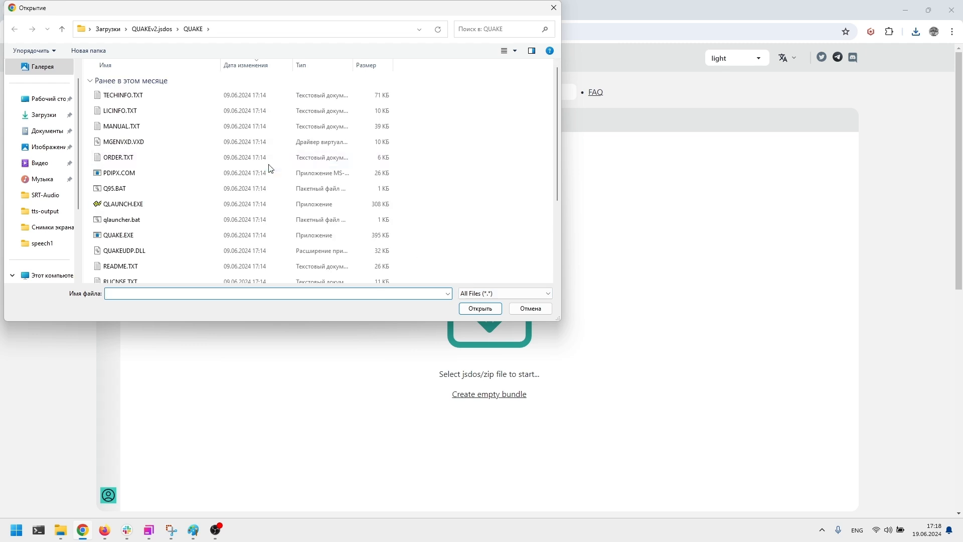
{"action": "left_click", "coordinate": [46, 116]}
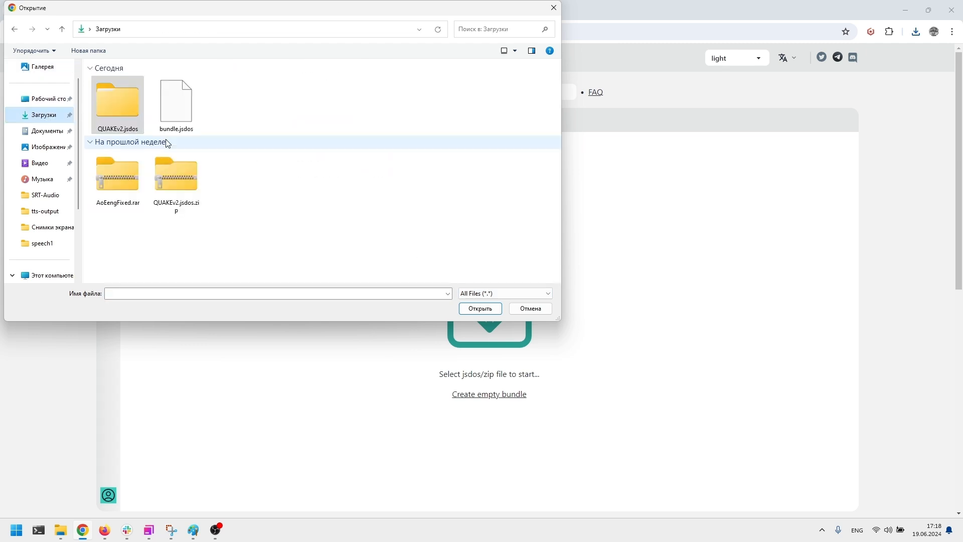
{"action": "double_click", "coordinate": [176, 116]}
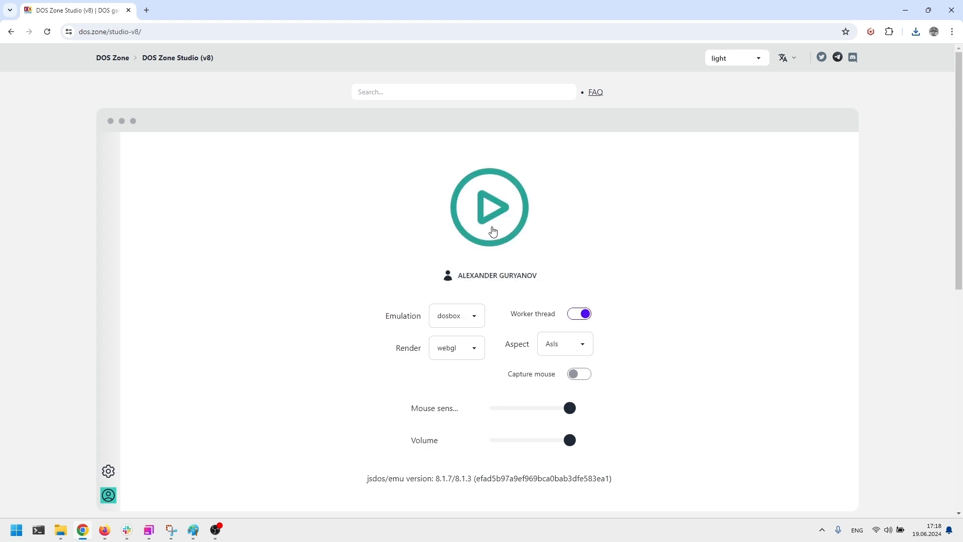
{"action": "left_click", "coordinate": [492, 231]}
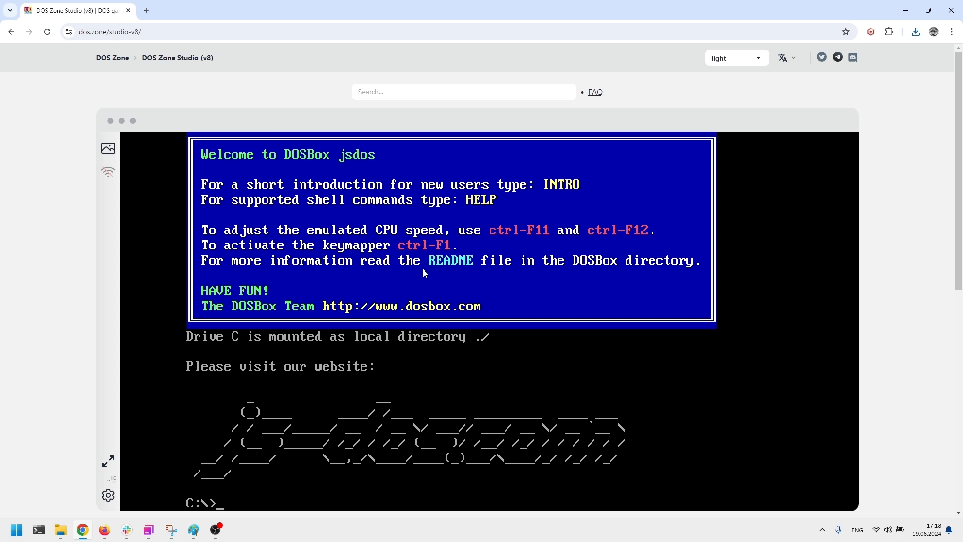
Step: List the files on drive C with dir and launch Quake from the DOS prompt
{"action": "type", "text": "dir"}
{"action": "key", "text": "Return"}
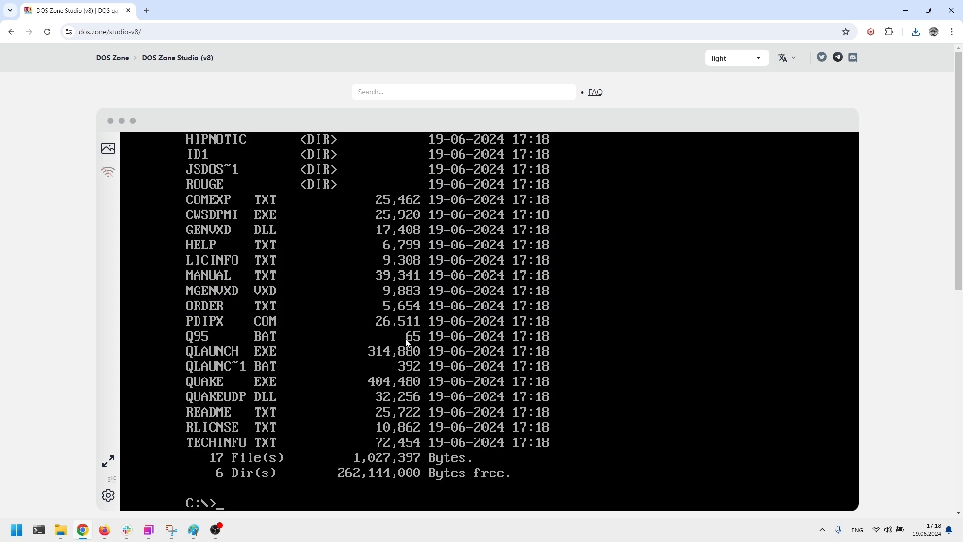
{"action": "type", "text": "quak"}
{"action": "key", "text": "Tab"}
{"action": "key", "text": "Return"}
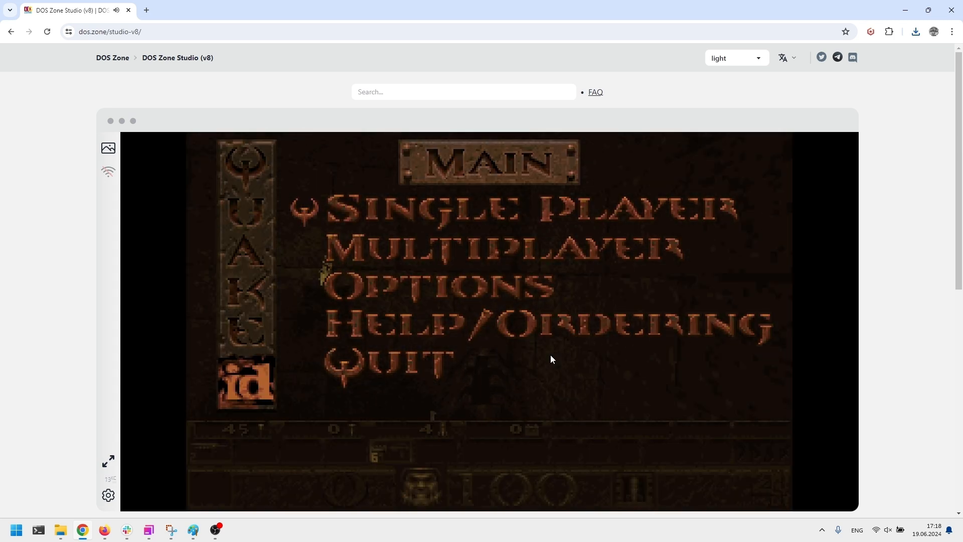
Step: Enable the editor in the emulator settings and rebuild the bundle from the current file system
{"action": "left_click", "coordinate": [108, 496]}
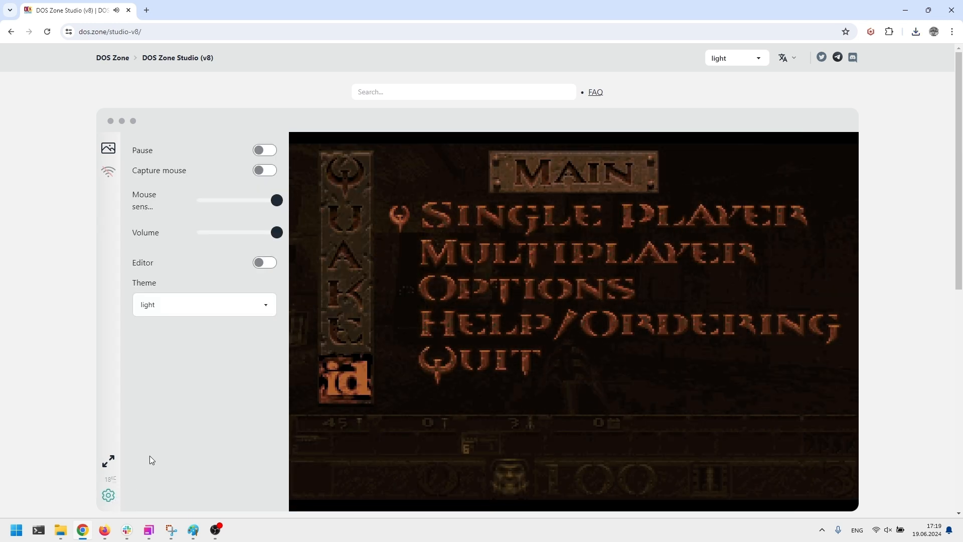
{"action": "left_click", "coordinate": [265, 263]}
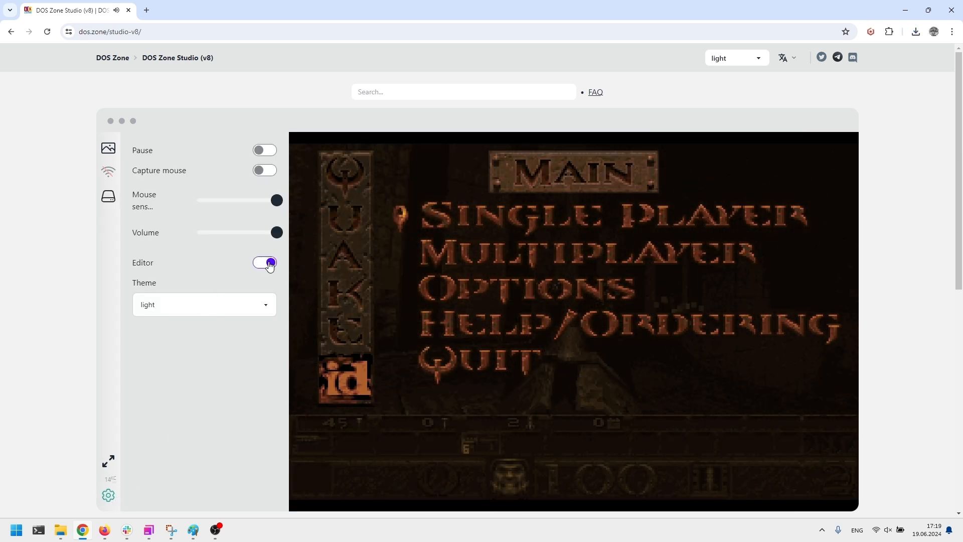
{"action": "left_click", "coordinate": [108, 197]}
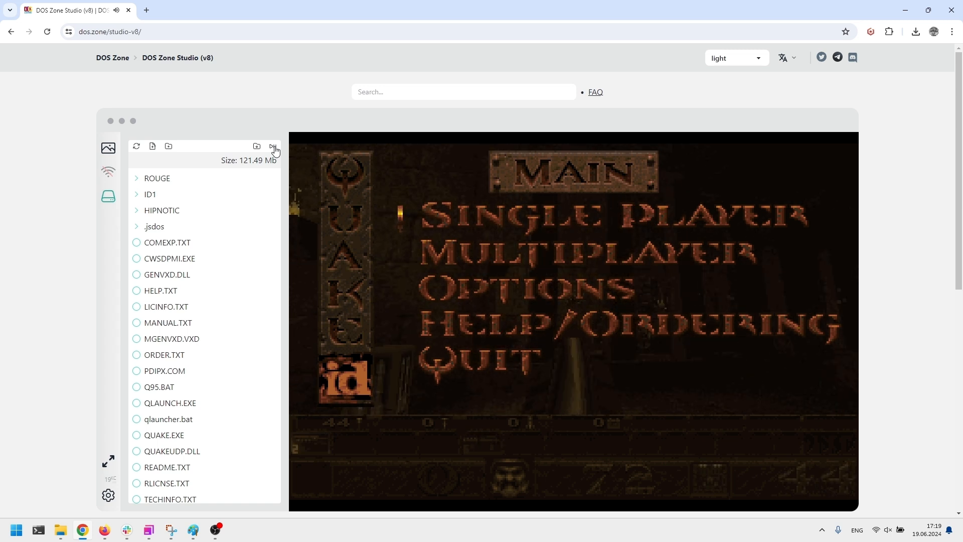
{"action": "left_click", "coordinate": [274, 148]}
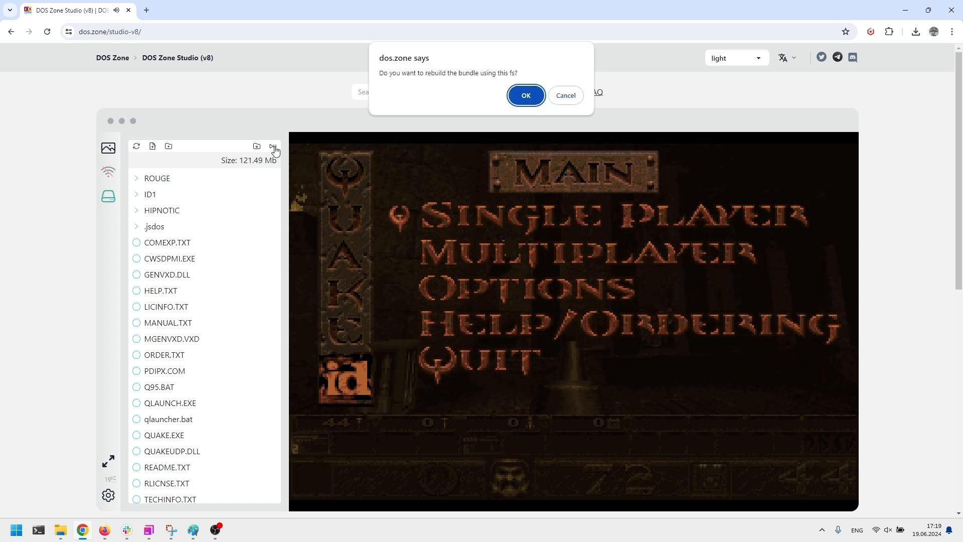
{"action": "left_click", "coordinate": [518, 95]}
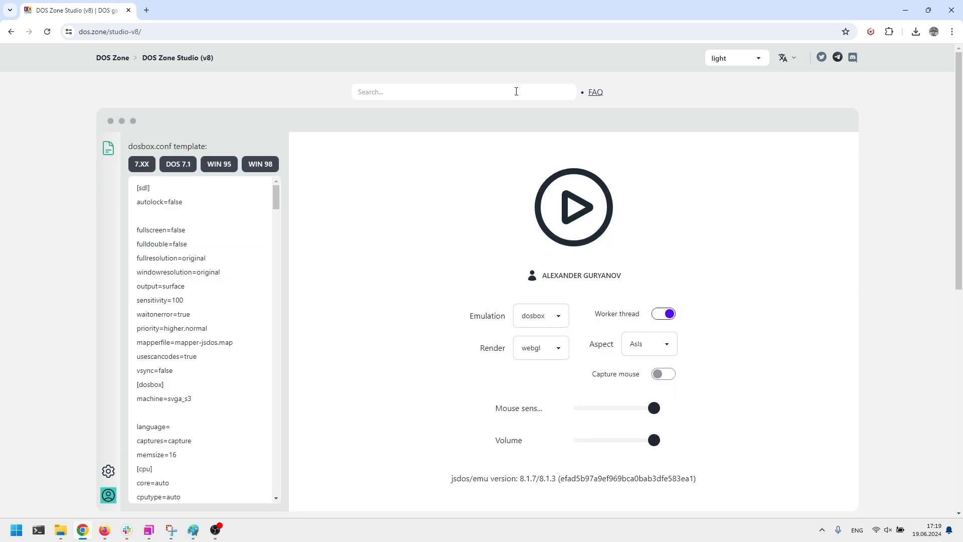
Step: Add quake.exe after the "c:" line in the autoexec section of dosbox.conf and start the bundle
{"action": "left_click_drag", "start_coordinate": [277, 195], "coordinate": [266, 471]}
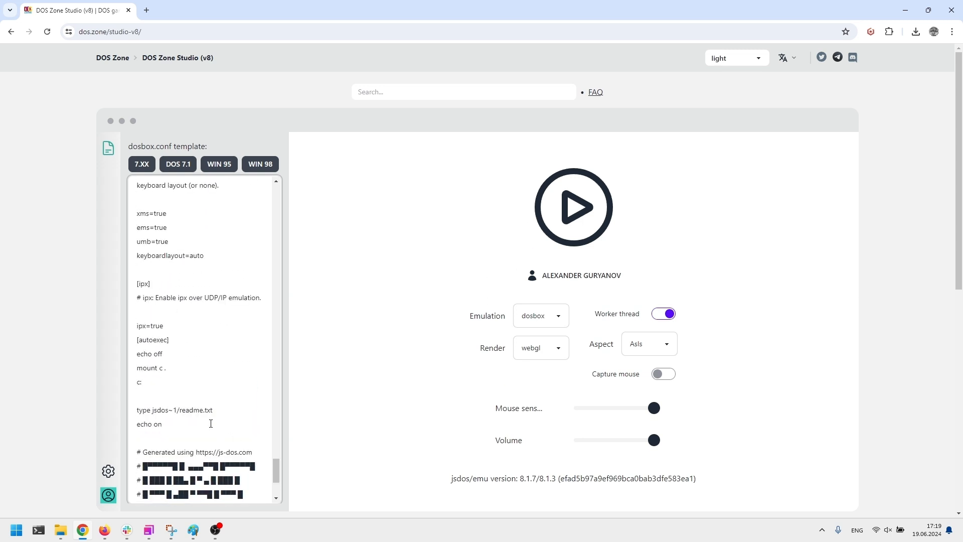
{"action": "key", "text": "Return"}
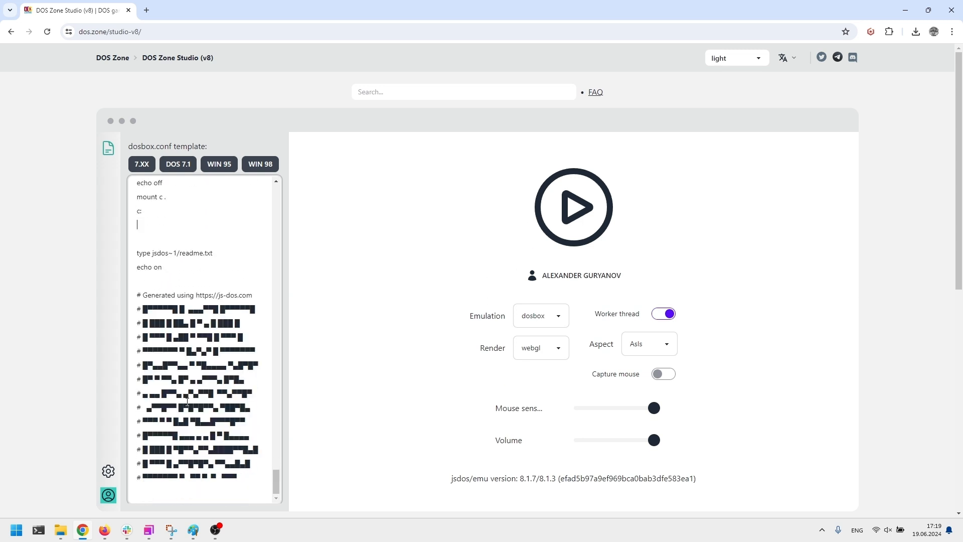
{"action": "type", "text": "Quake.exer"}
{"action": "key", "text": "Left"}
{"action": "key", "text": "Left"}
{"action": "key", "text": "BackSpace"}
{"action": "type", "text": "q"}
{"action": "left_click", "coordinate": [584, 216]}
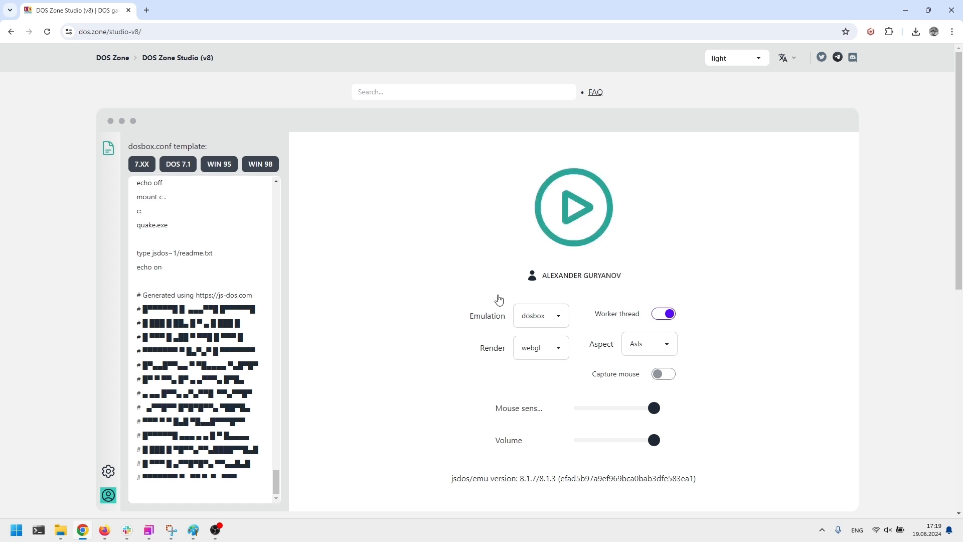
{"action": "left_click", "coordinate": [584, 223]}
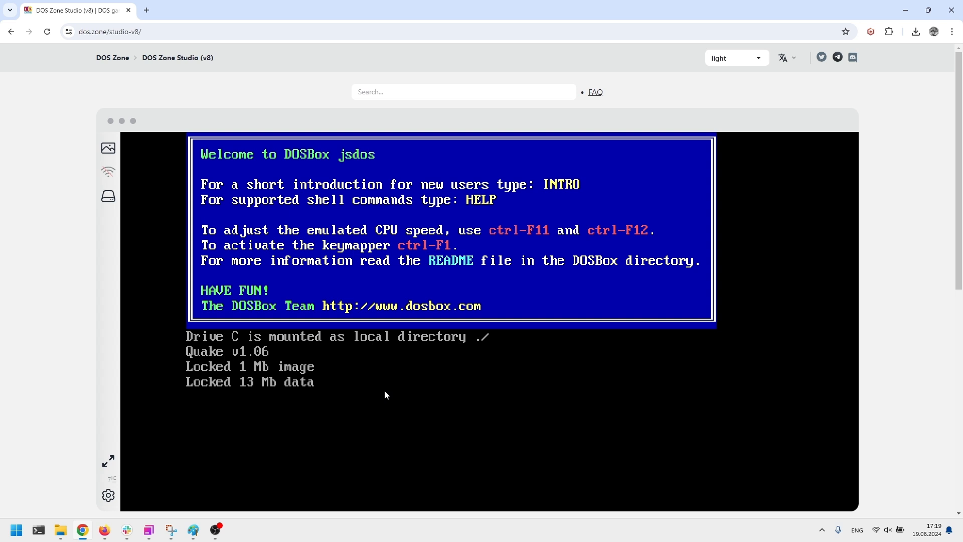
Step: Download the rebuilt bundle from the emulator's file browser and check it in the recent downloads
{"action": "left_click", "coordinate": [114, 199]}
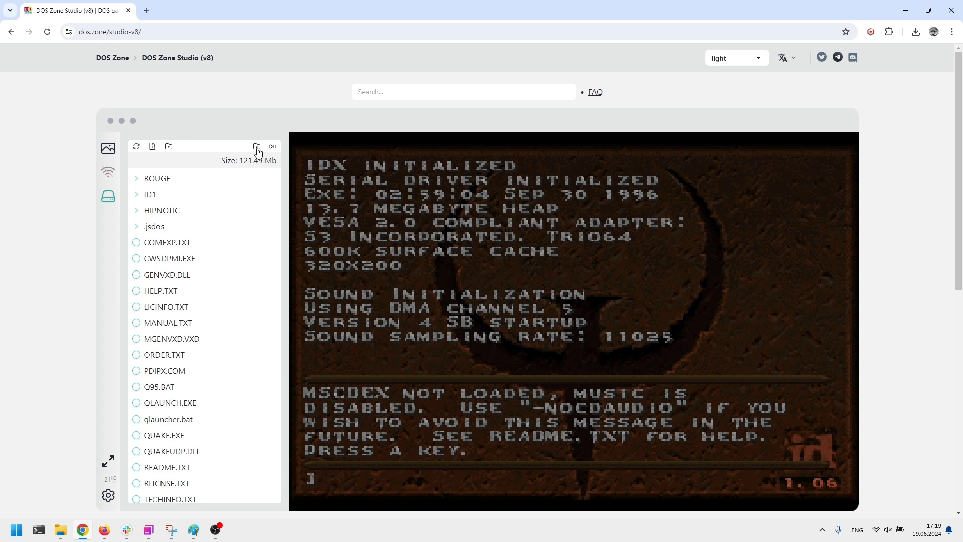
{"action": "left_click", "coordinate": [257, 147]}
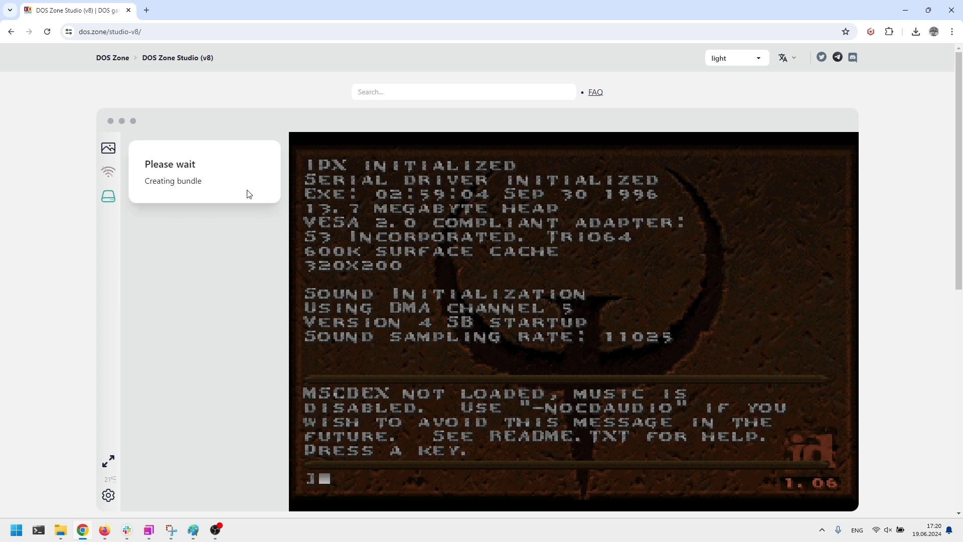
{"action": "left_click", "coordinate": [915, 31]}
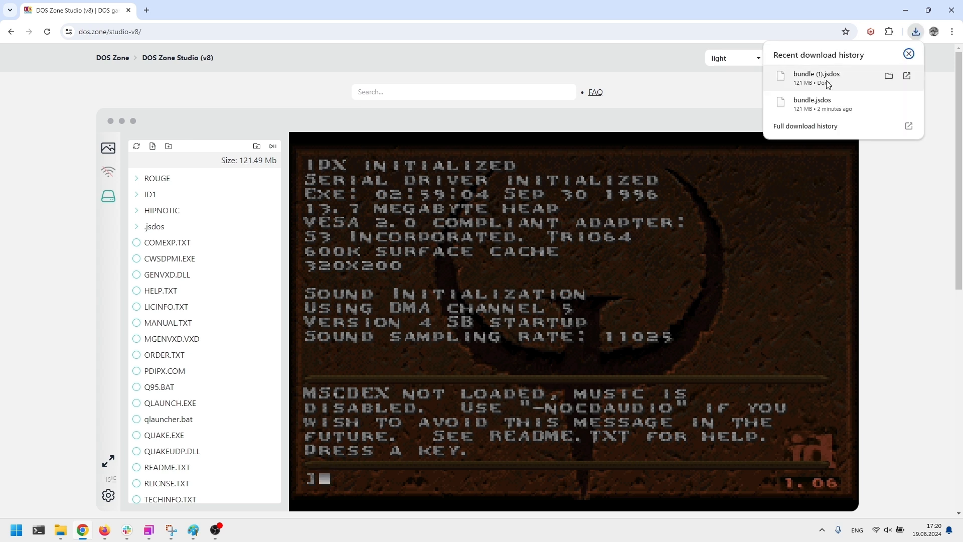
Step: Reload the studio page, load the newly downloaded Quake bundle and start it
{"action": "left_click", "coordinate": [47, 32]}
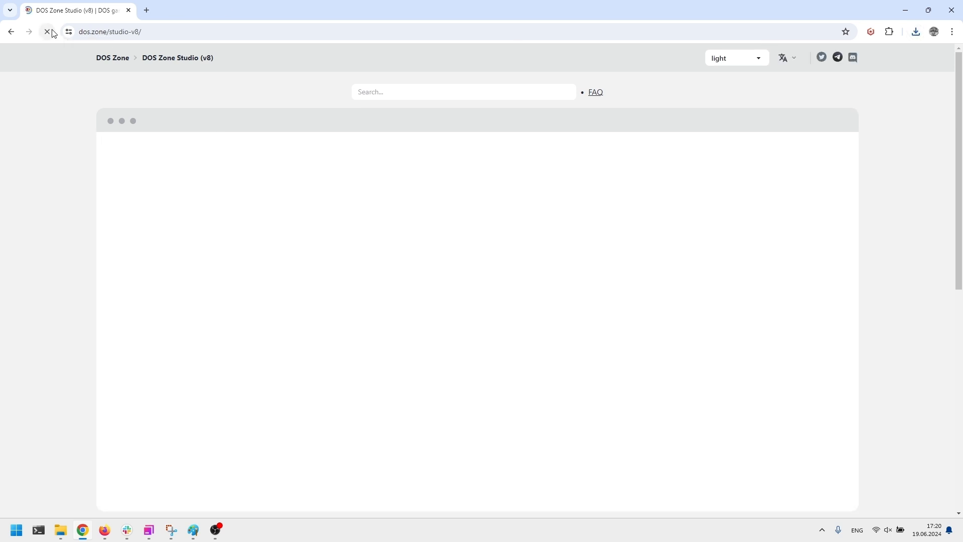
{"action": "left_click", "coordinate": [493, 352]}
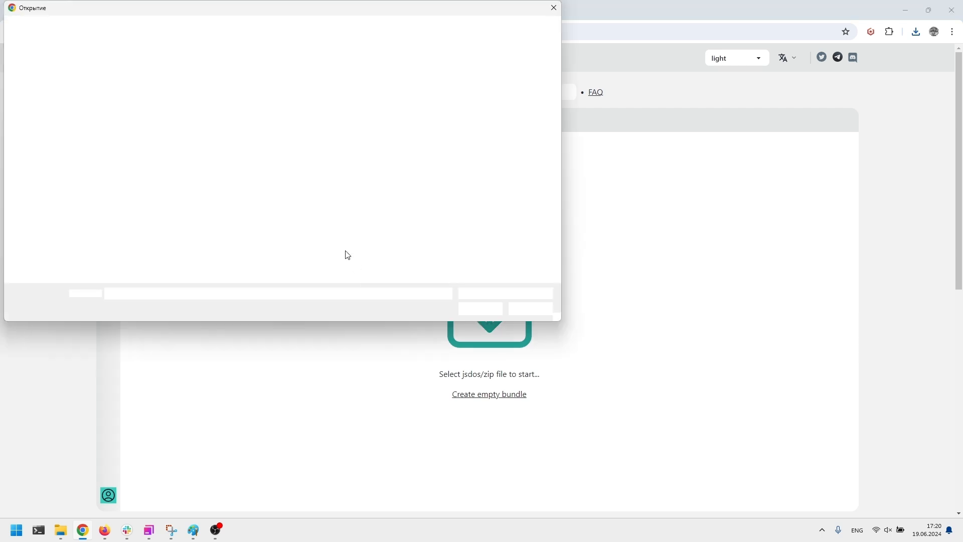
{"action": "double_click", "coordinate": [184, 109]}
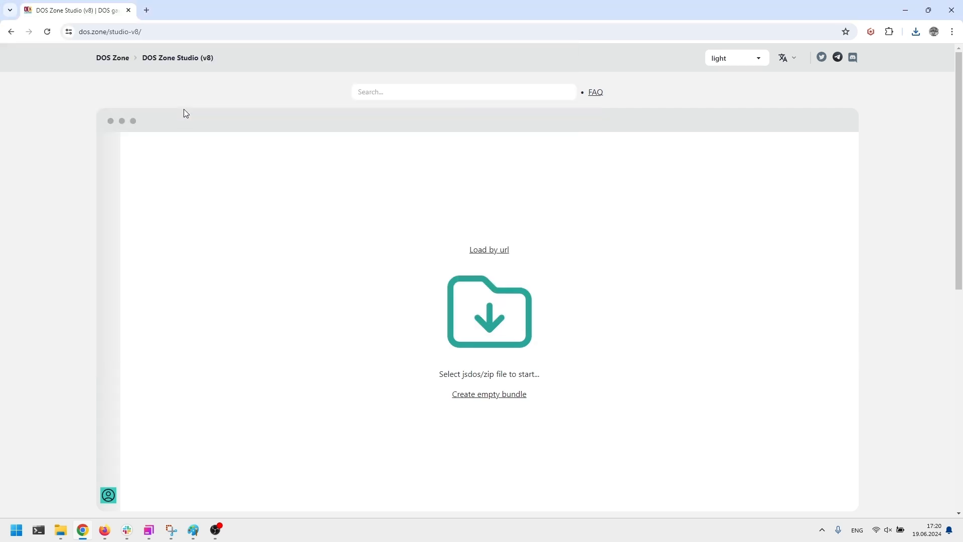
{"action": "left_click", "coordinate": [501, 209]}
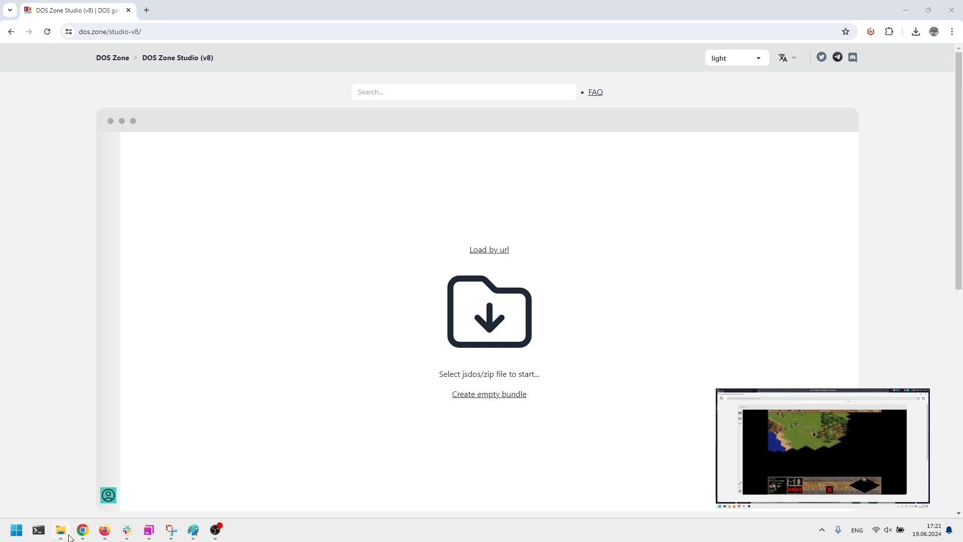
Step: Switch to File Explorer and delete "bundle (1).jsdos" and "bundle.jsdos" from the Downloads folder
{"action": "left_click", "coordinate": [61, 530]}
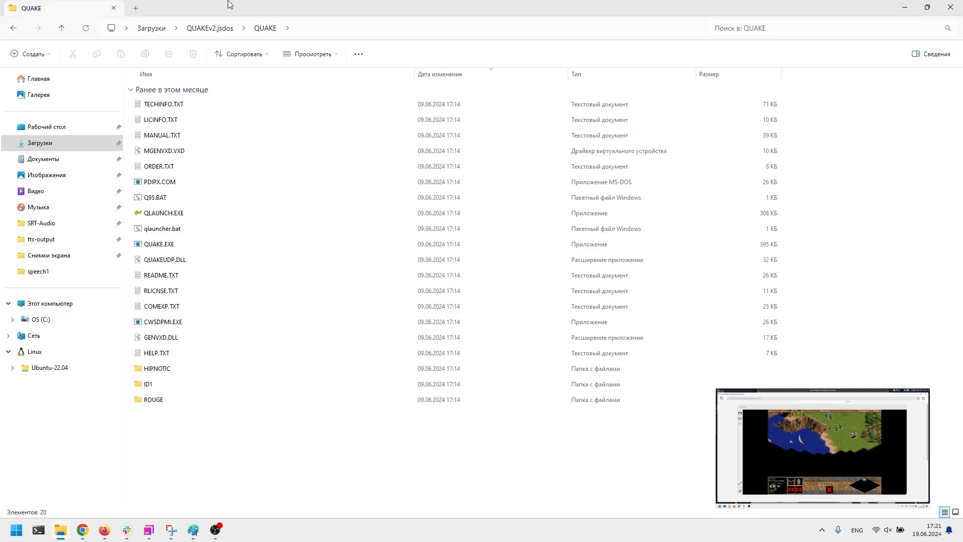
{"action": "left_click", "coordinate": [151, 28]}
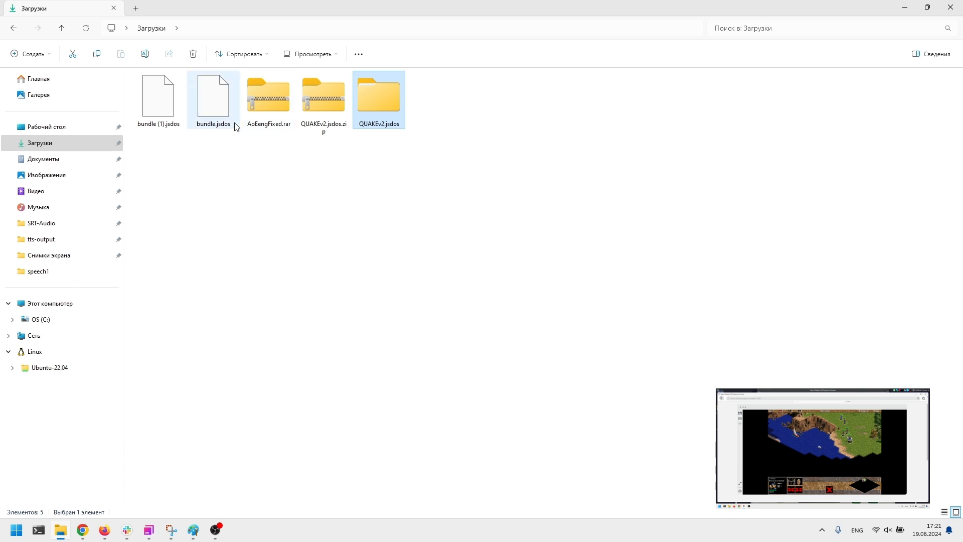
{"action": "left_click_drag", "start_coordinate": [224, 177], "coordinate": [172, 78]}
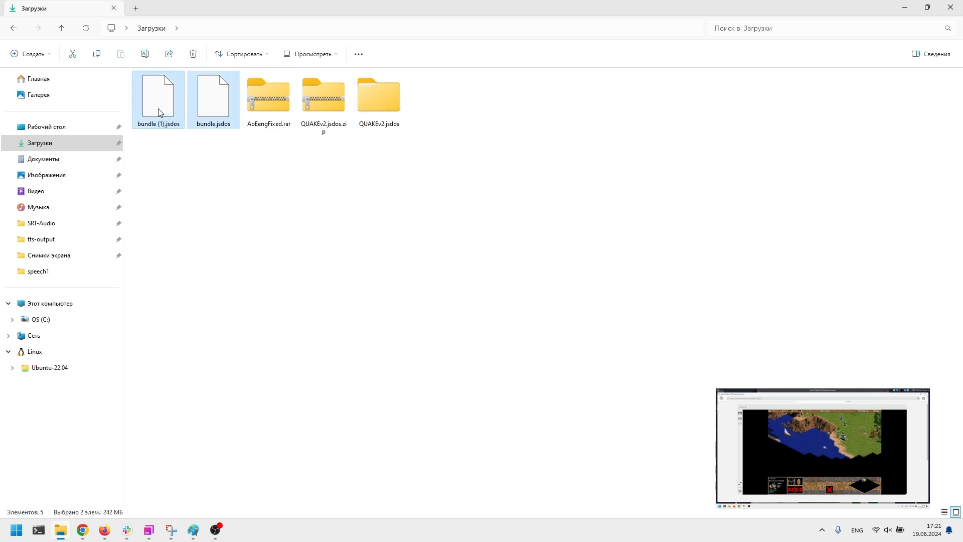
{"action": "left_click", "coordinate": [189, 55]}
{"action": "left_click", "coordinate": [518, 273]}
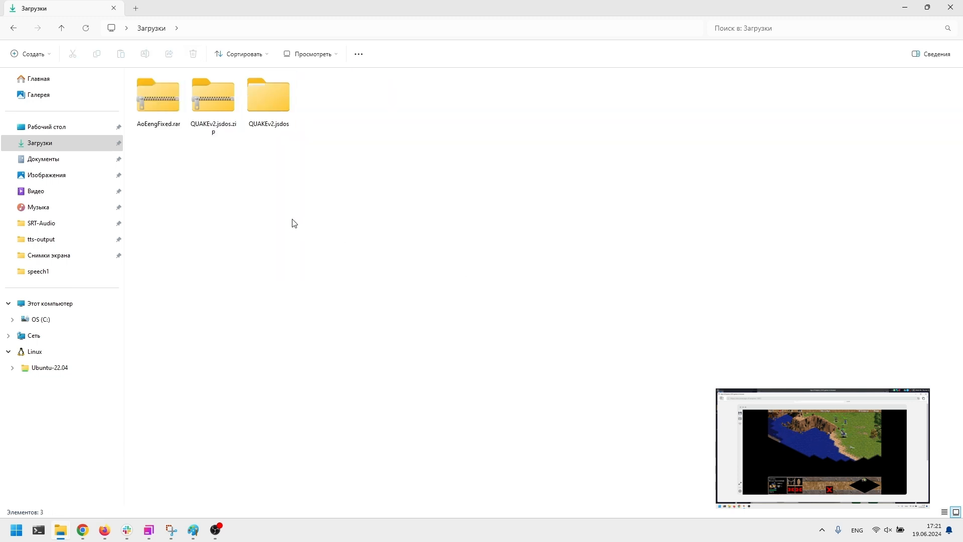
Step: Extract AoEengFixed.rar with 7-Zip into an AoEengFixed folder, look through its contents and return to Downloads
{"action": "right_click", "coordinate": [167, 111]}
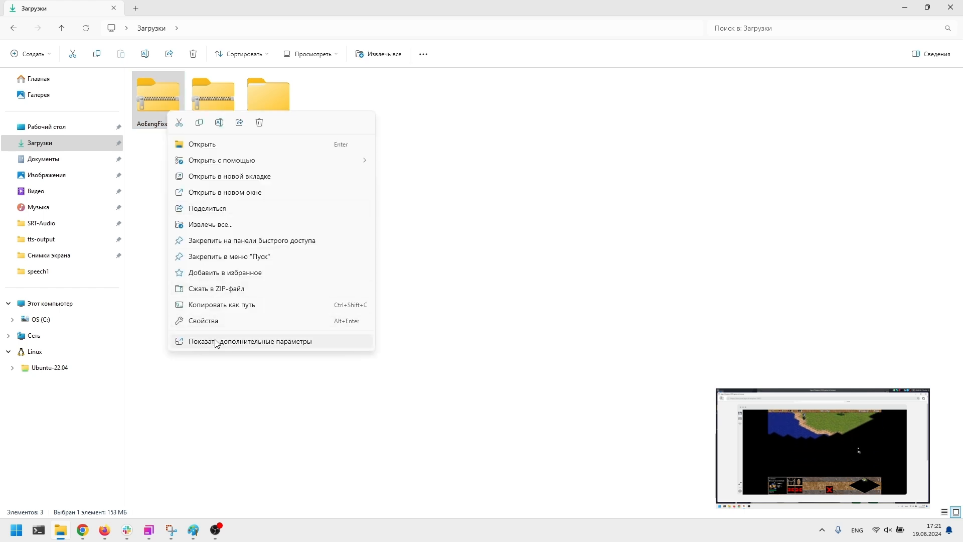
{"action": "left_click", "coordinate": [220, 340]}
{"action": "mouse_move", "coordinate": [259, 209]}
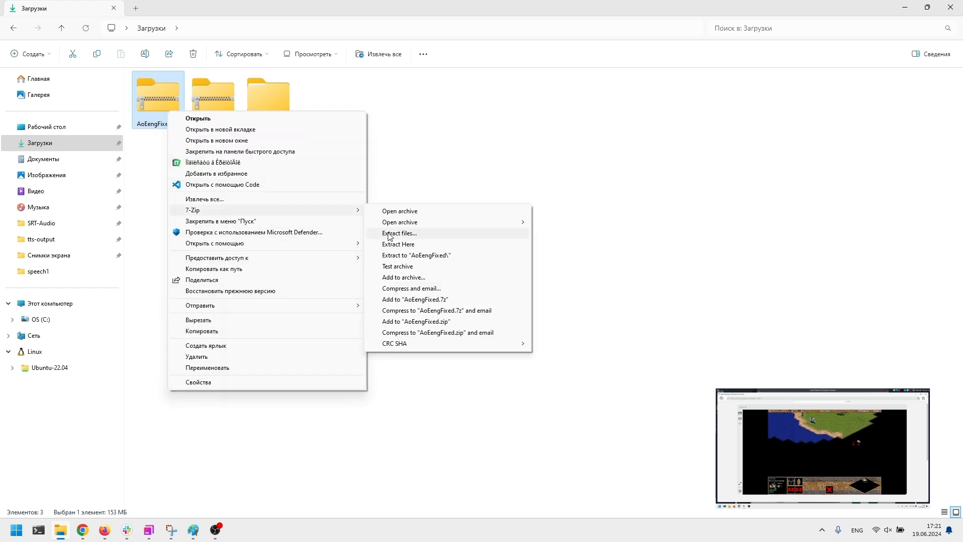
{"action": "left_click", "coordinate": [398, 258]}
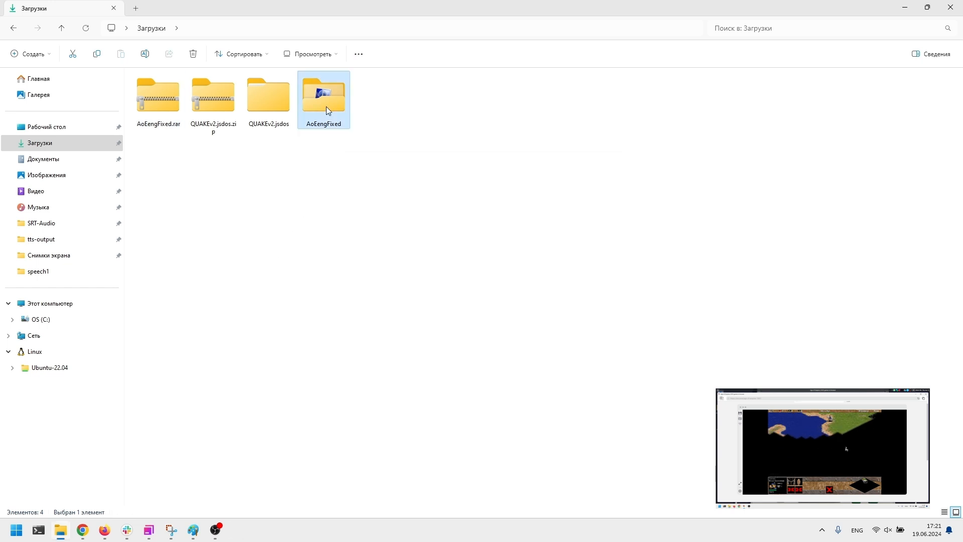
{"action": "double_click", "coordinate": [326, 107]}
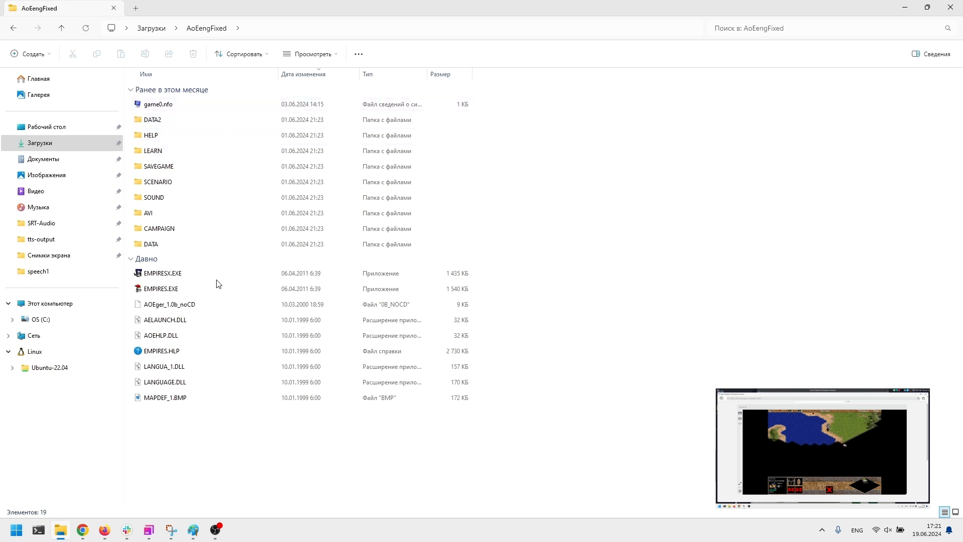
{"action": "left_click", "coordinate": [151, 27]}
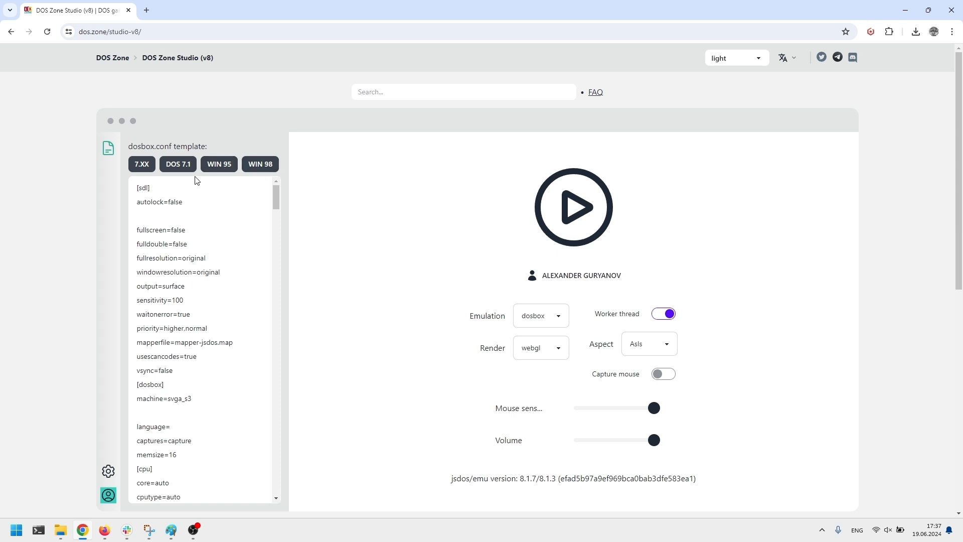
Step: Apply the WIN 95 dosbox.conf template and highlight the owner and image names of net drive C
{"action": "left_click", "coordinate": [224, 165]}
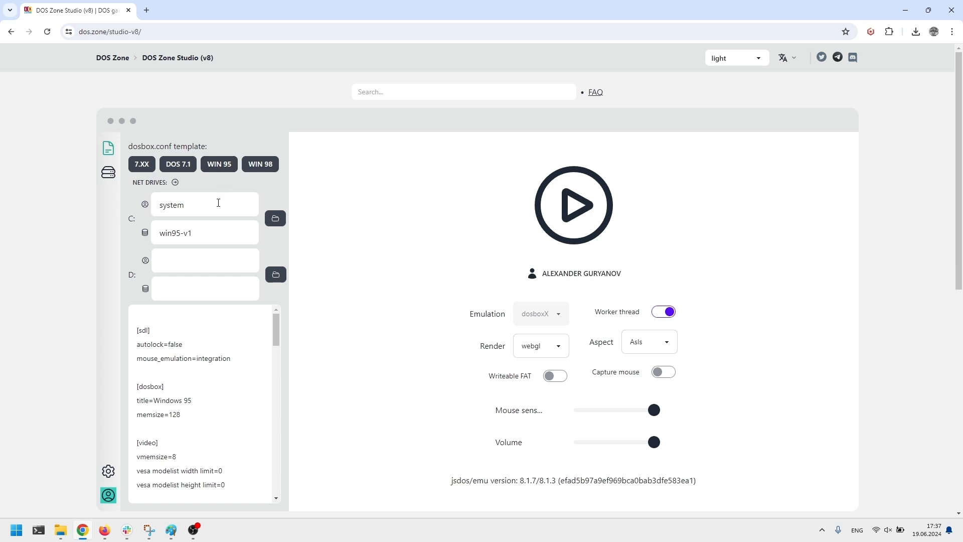
{"action": "left_click_drag", "start_coordinate": [206, 203], "coordinate": [153, 204]}
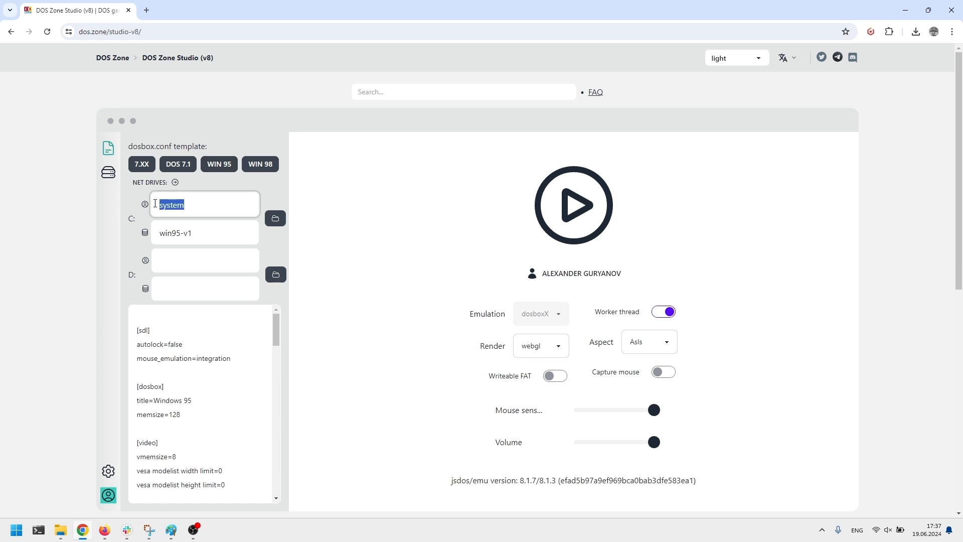
{"action": "left_click", "coordinate": [184, 235]}
{"action": "left_click_drag", "start_coordinate": [193, 233], "coordinate": [157, 234]}
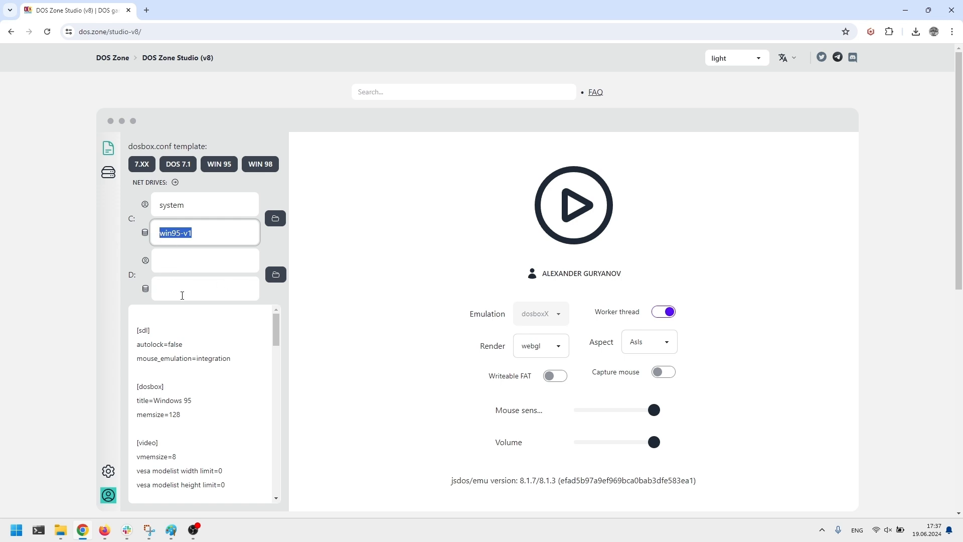
Step: Check the empty net drive D fields, switch to the net drives list and filter it by "system"
{"action": "left_click", "coordinate": [176, 266]}
{"action": "left_click", "coordinate": [203, 288]}
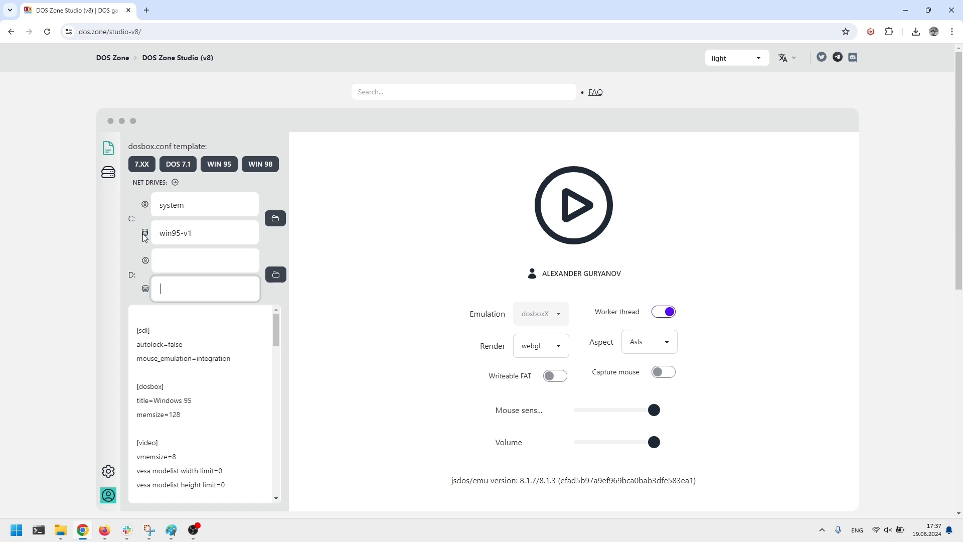
{"action": "left_click", "coordinate": [110, 174]}
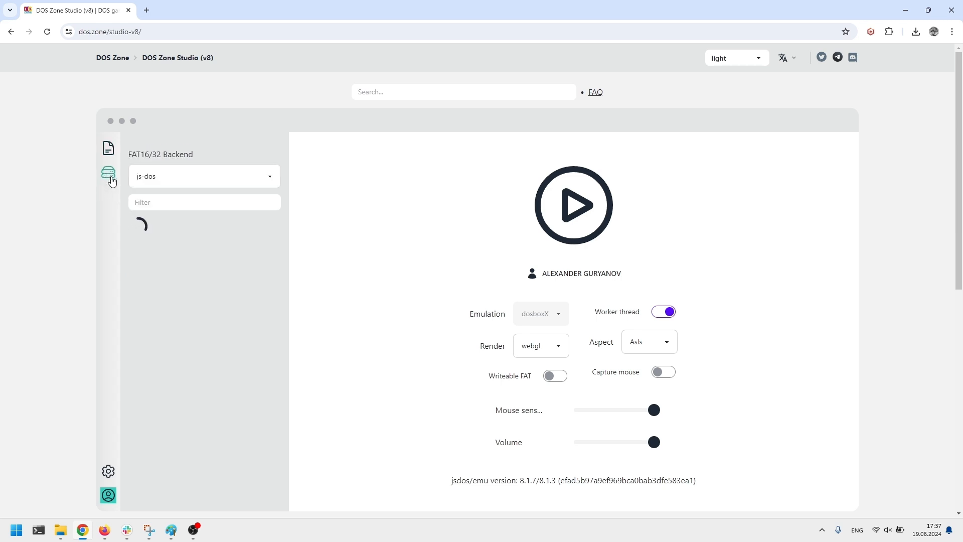
{"action": "left_click", "coordinate": [158, 198]}
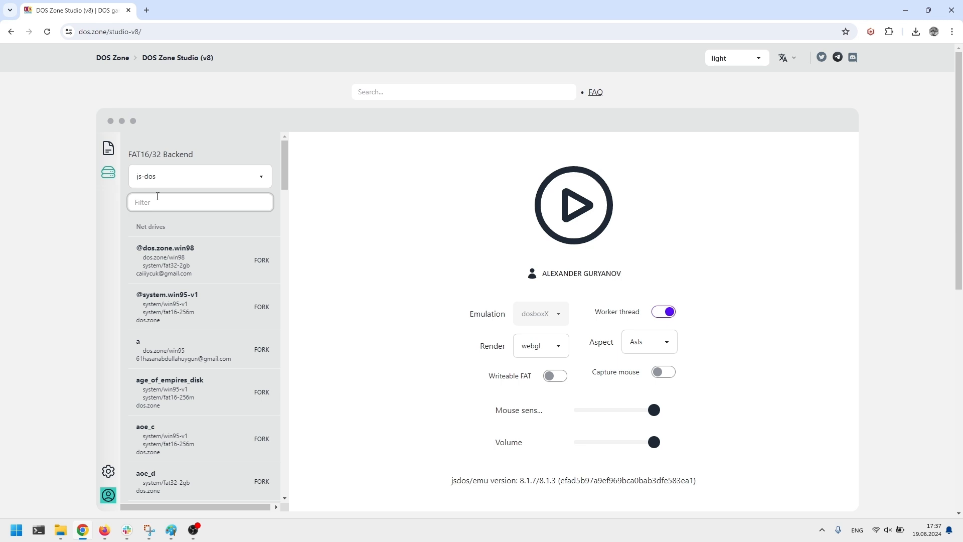
{"action": "type", "text": "system"}
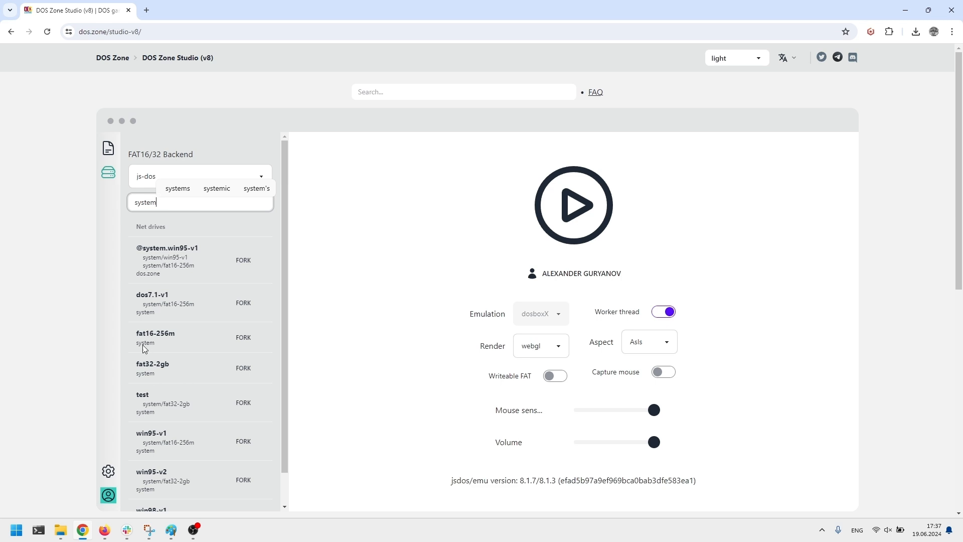
Step: Highlight the names of the blank system drives fat16-256m and fat32-2gb in the filtered list
{"action": "mouse_move", "coordinate": [146, 333]}
{"action": "left_mouse_down"}
{"action": "mouse_move", "coordinate": [169, 331]}
{"action": "mouse_move", "coordinate": [140, 331]}
{"action": "left_mouse_up"}
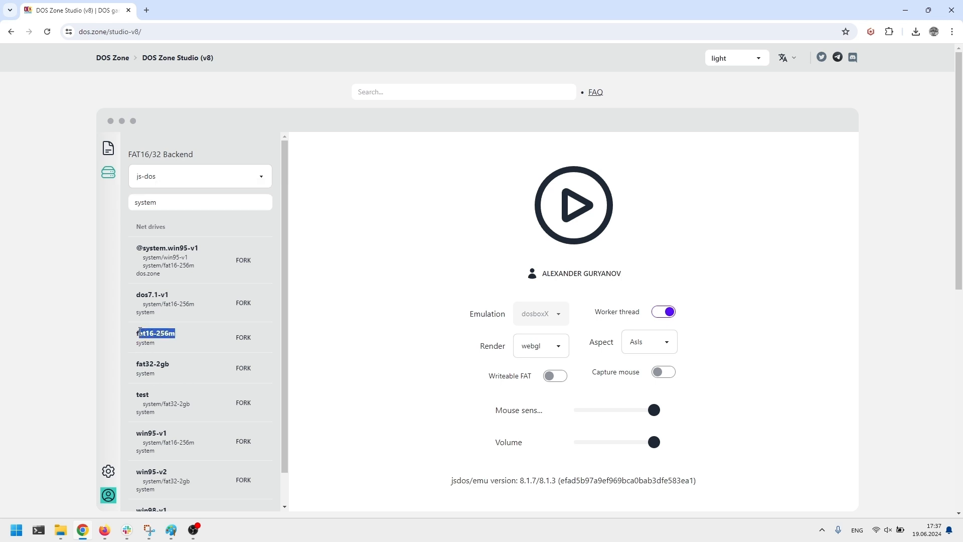
{"action": "left_click_drag", "start_coordinate": [168, 364], "coordinate": [136, 362]}
{"action": "left_click", "coordinate": [176, 359]}
{"action": "left_click_drag", "start_coordinate": [175, 334], "coordinate": [132, 336]}
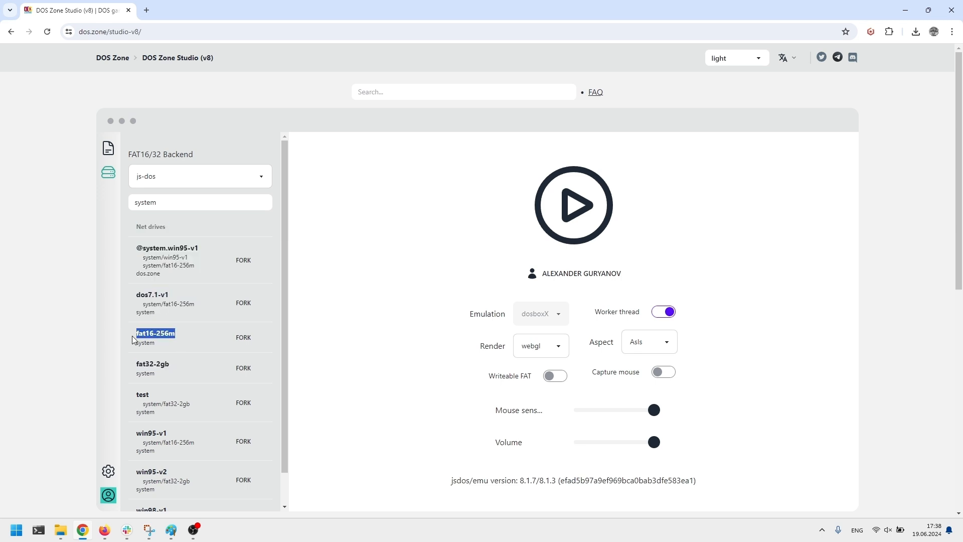
Step: Fork the fat16-256m system drive under the name age_of_empires_v1 and copy that name
{"action": "left_click", "coordinate": [243, 337]}
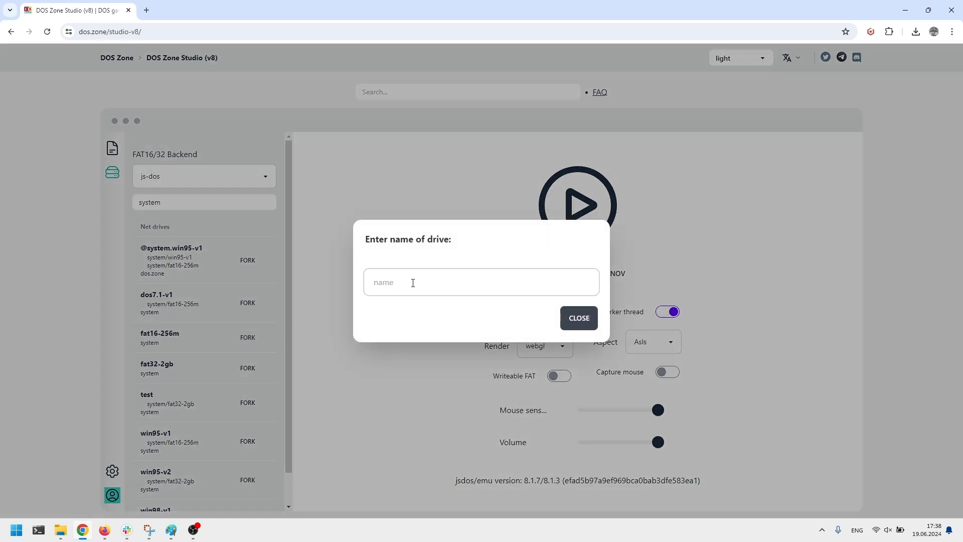
{"action": "type", "text": "age_"}
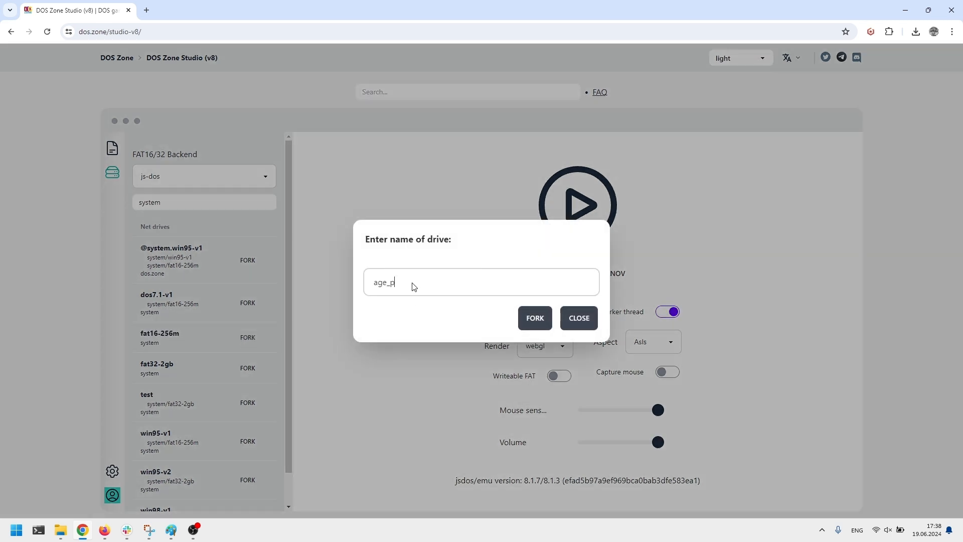
{"action": "type", "text": "of_empire"}
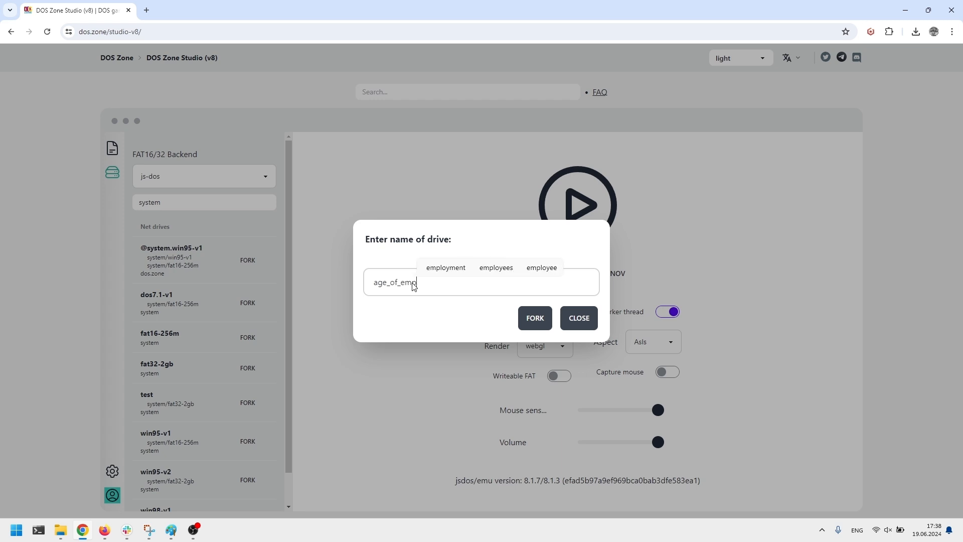
{"action": "type", "text": "s_v1"}
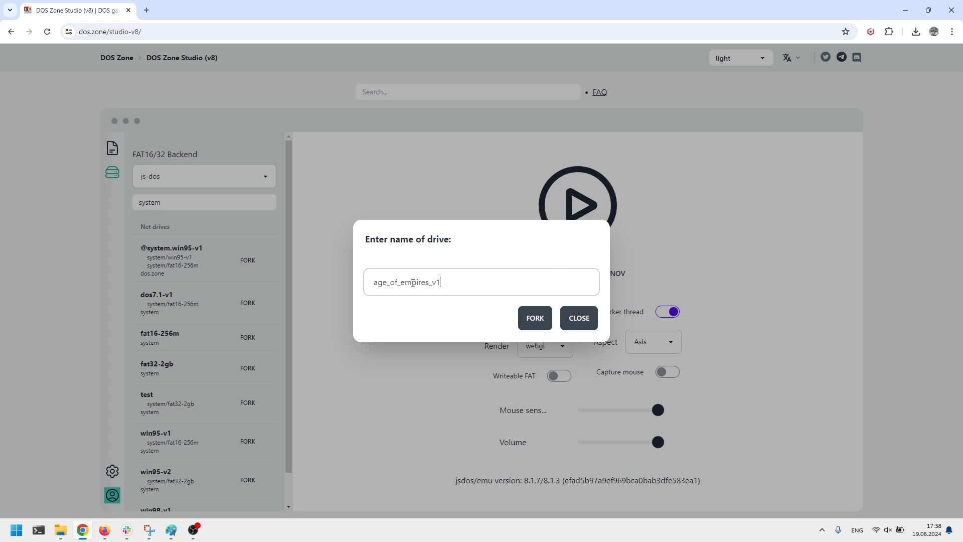
{"action": "left_click_drag", "start_coordinate": [444, 284], "coordinate": [349, 271]}
{"action": "key", "text": "ctrl+c"}
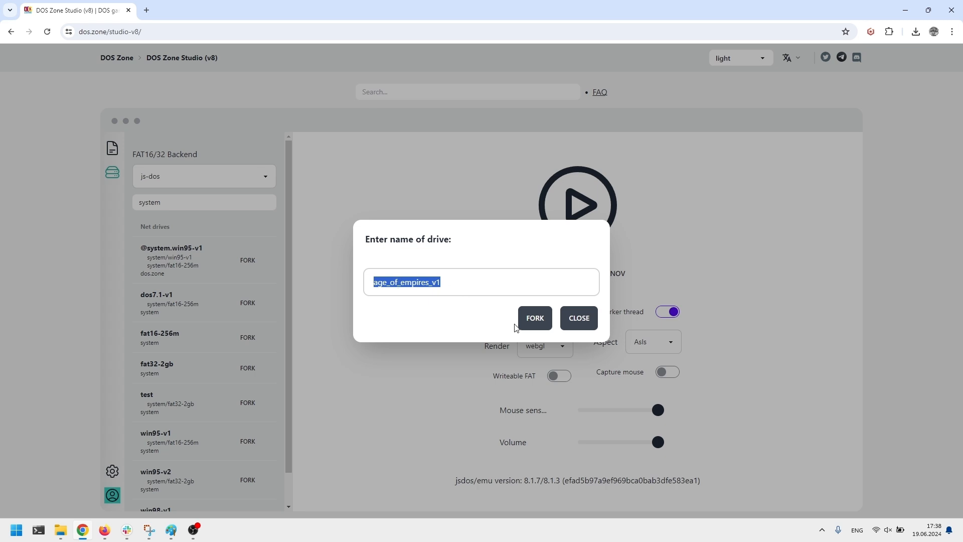
{"action": "left_click", "coordinate": [538, 321]}
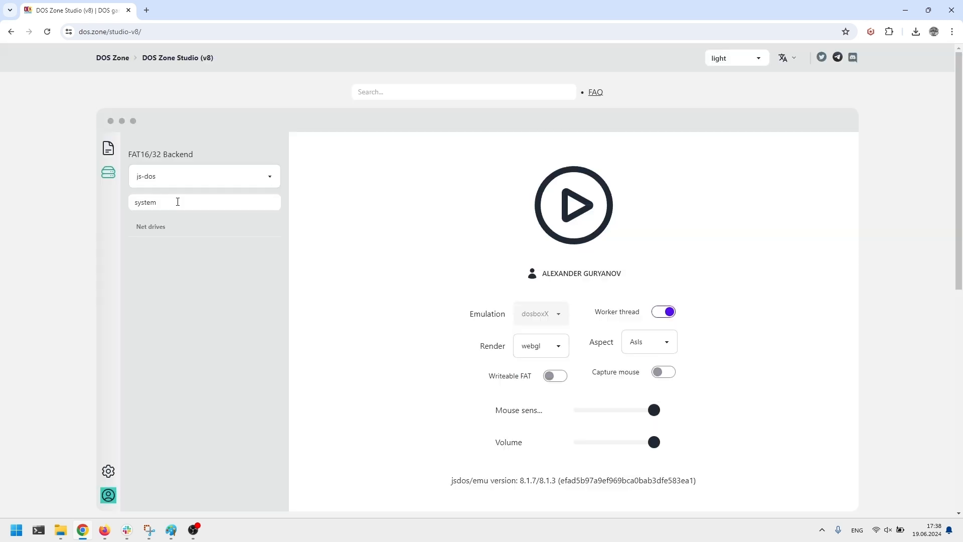
Step: Filter the net drives by age_of_empires_v1 and assign that drive to net drive D in the dosbox.conf settings
{"action": "left_click", "coordinate": [178, 201]}
{"action": "key", "text": "ctrl+a"}
{"action": "key", "text": "ctrl+v"}
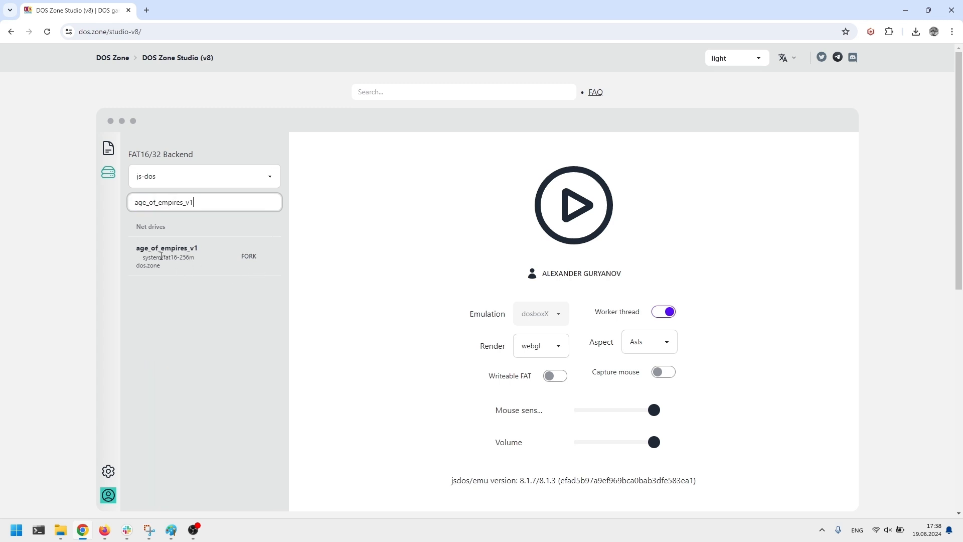
{"action": "left_click", "coordinate": [108, 148]}
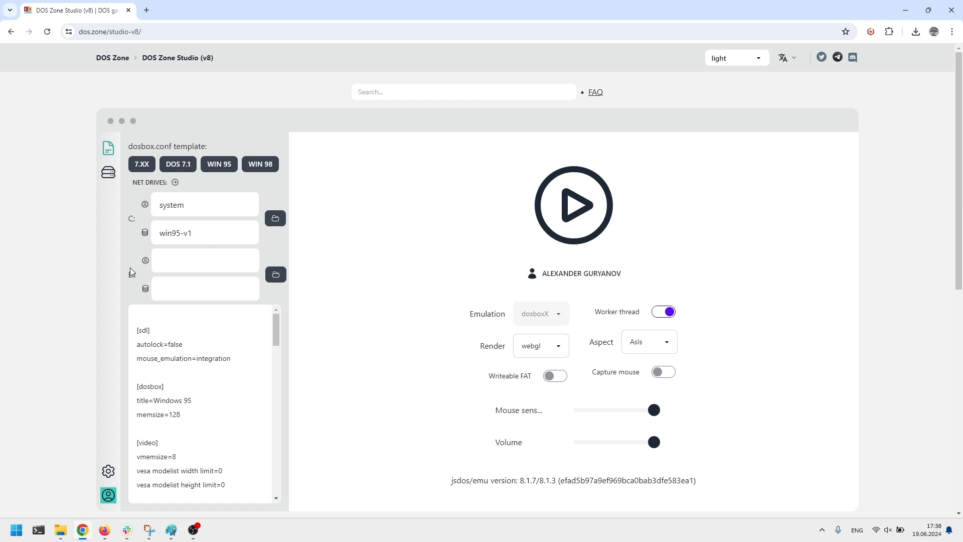
{"action": "left_click", "coordinate": [275, 275]}
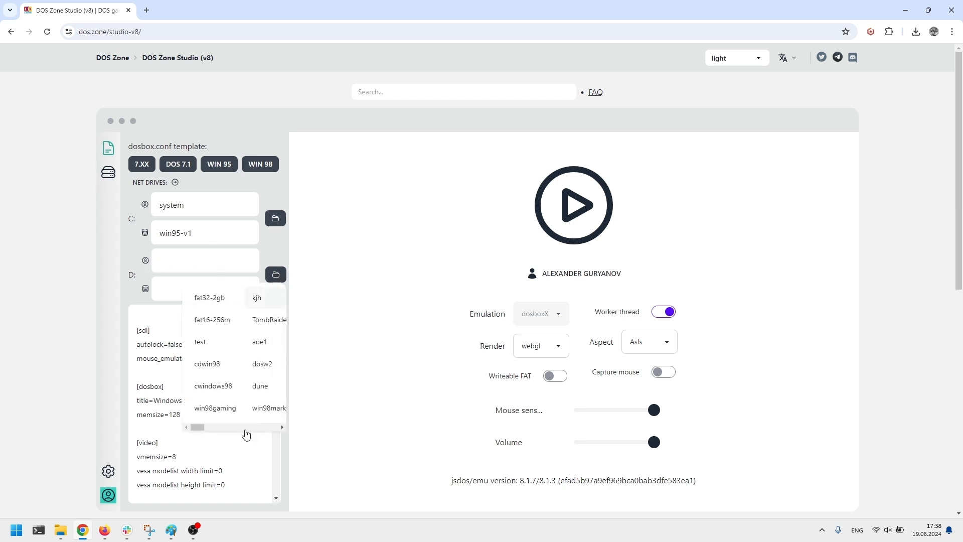
{"action": "left_click_drag", "start_coordinate": [201, 427], "coordinate": [272, 426]}
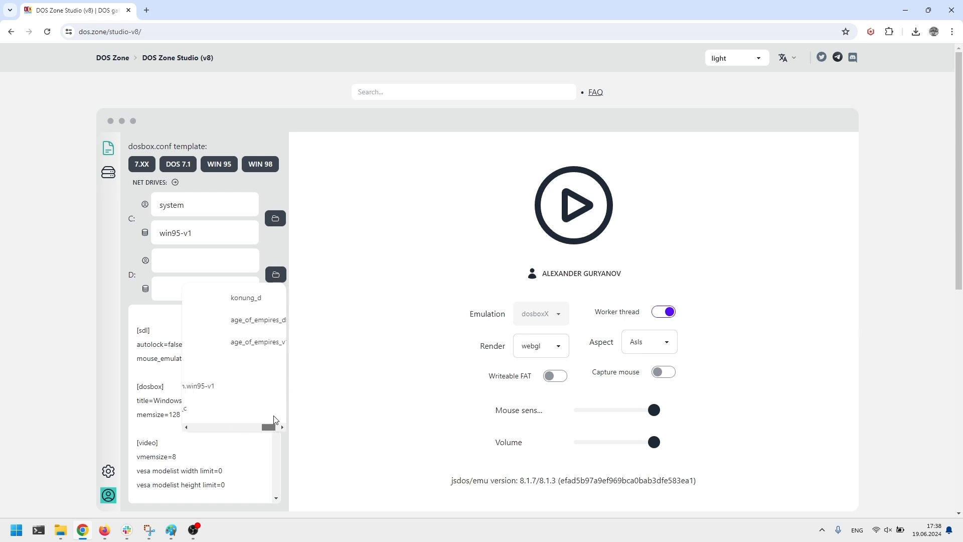
{"action": "left_click", "coordinate": [250, 344]}
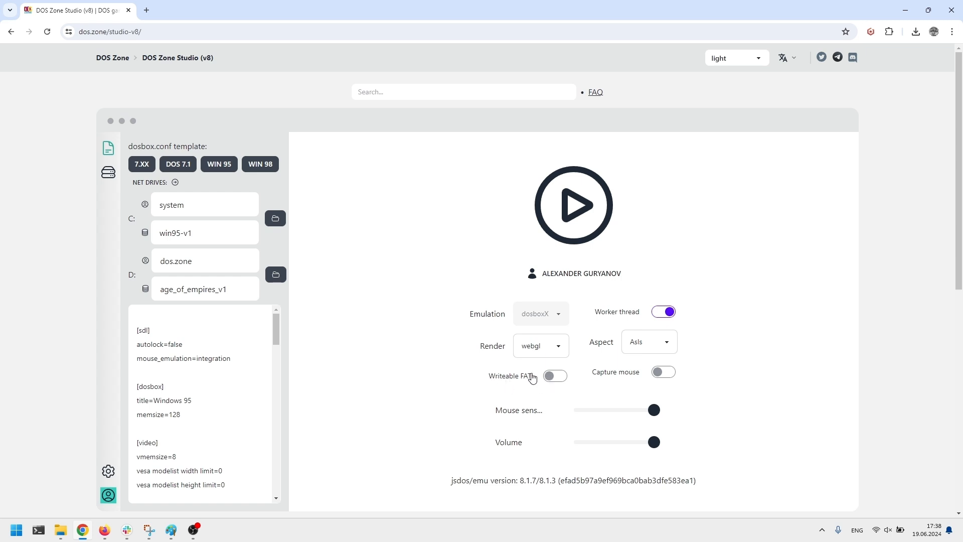
Step: Enable Writeable FAT and start the emulator
{"action": "left_click", "coordinate": [555, 378]}
{"action": "left_click", "coordinate": [559, 224]}
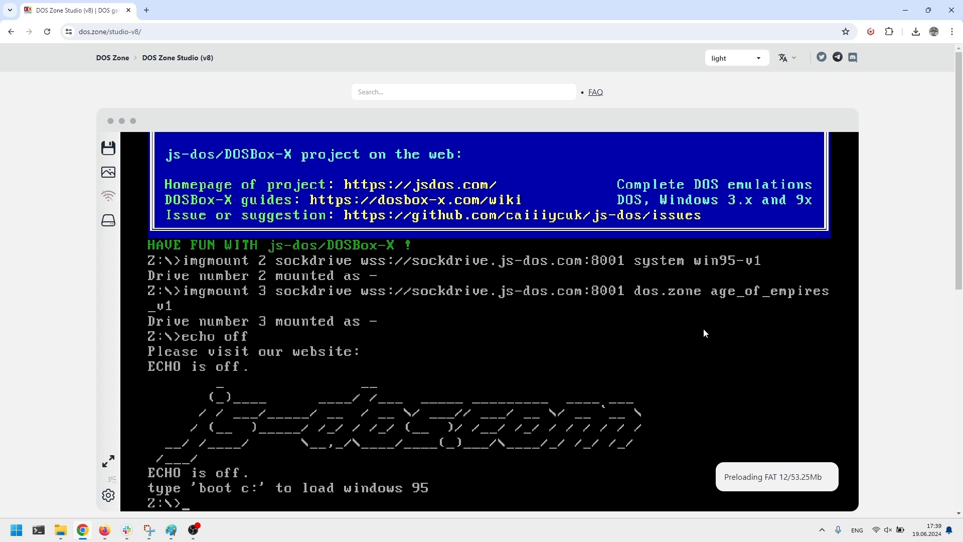
Step: Download the bundle from the file browser, check it in the download history and hide the file browser
{"action": "left_click", "coordinate": [103, 226]}
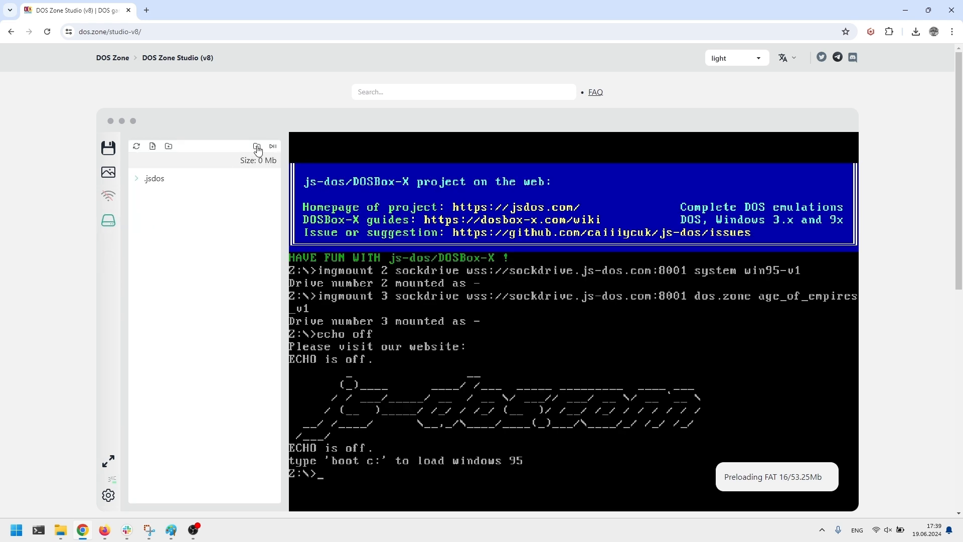
{"action": "left_click", "coordinate": [258, 149]}
{"action": "left_click", "coordinate": [912, 32]}
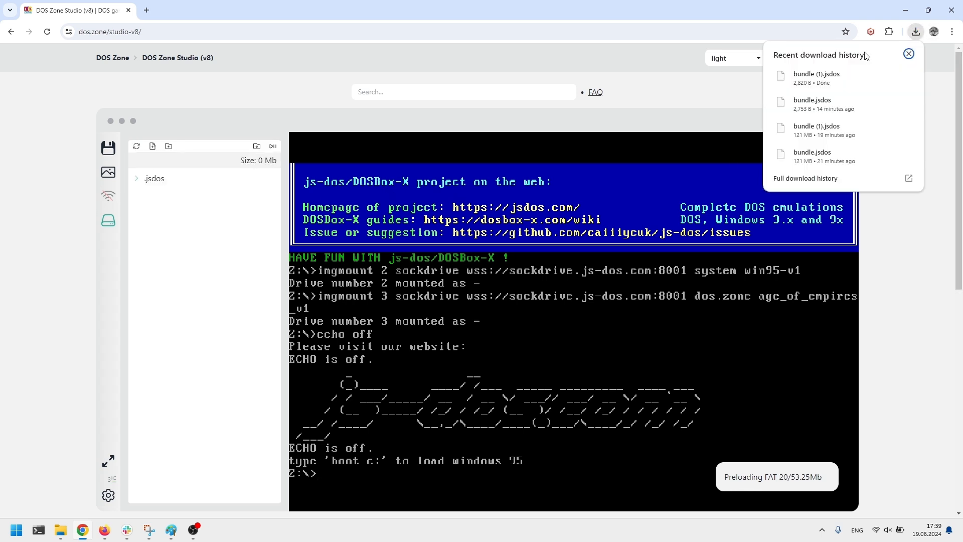
{"action": "left_click", "coordinate": [902, 245]}
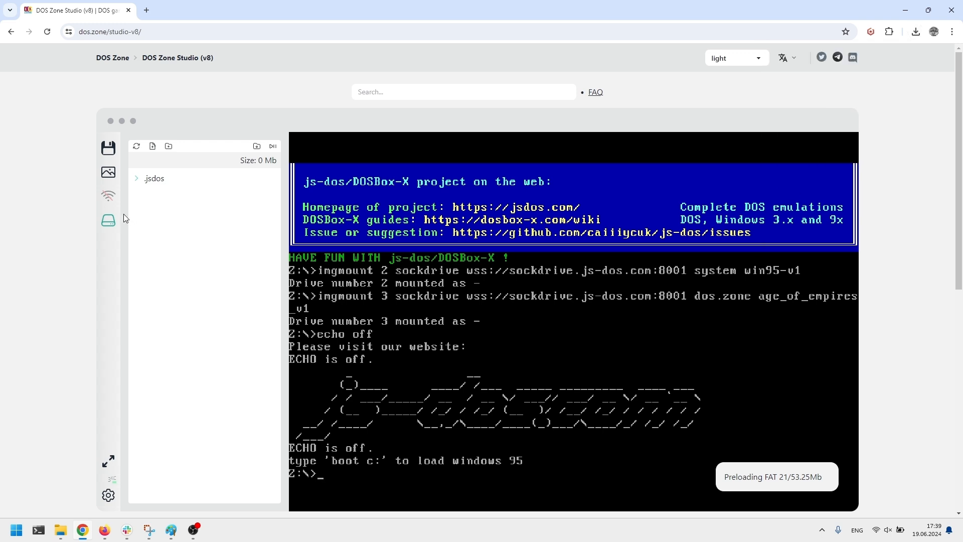
{"action": "left_click", "coordinate": [113, 227]}
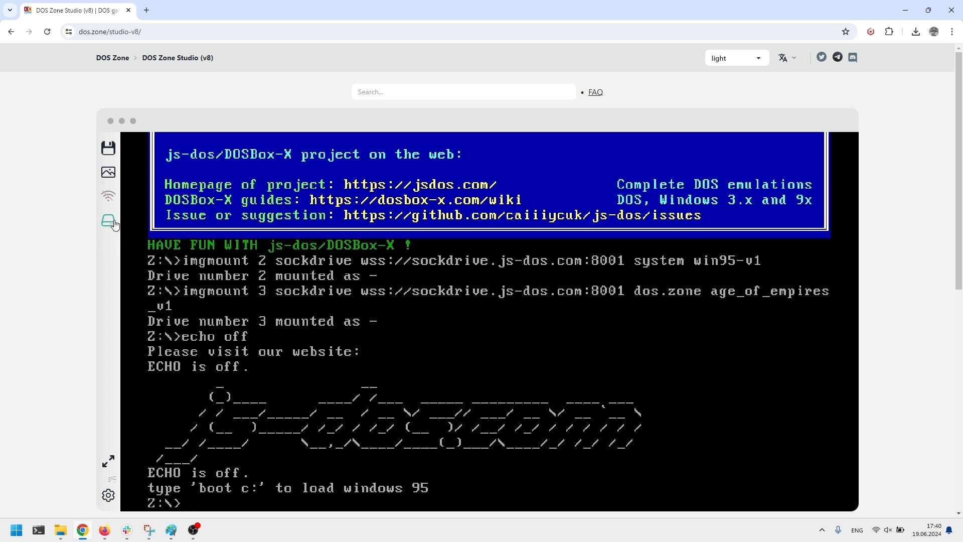
Step: Upload the AoEengFixed folder into the running bundle's file system and hide the file browser
{"action": "left_click", "coordinate": [114, 224]}
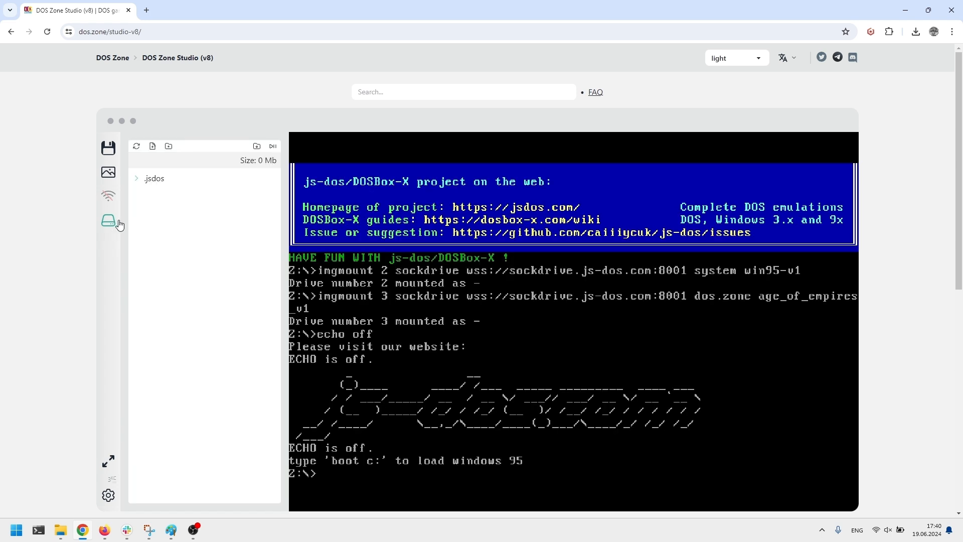
{"action": "left_click", "coordinate": [168, 146]}
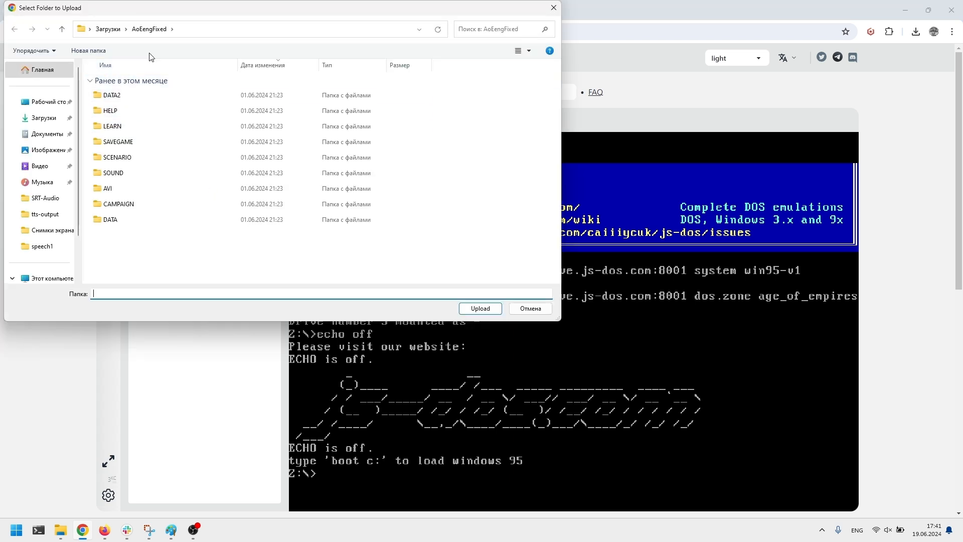
{"action": "left_click", "coordinate": [477, 308]}
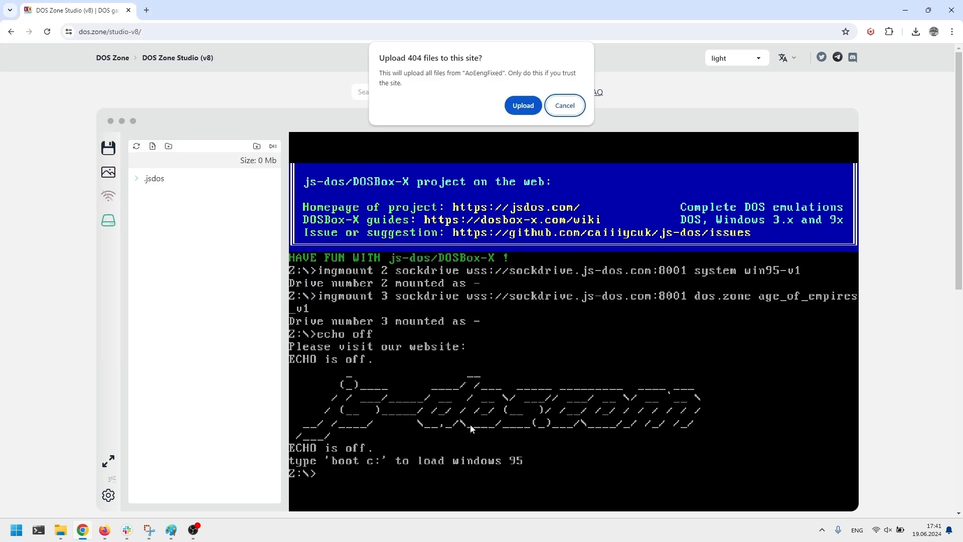
{"action": "left_click", "coordinate": [522, 106]}
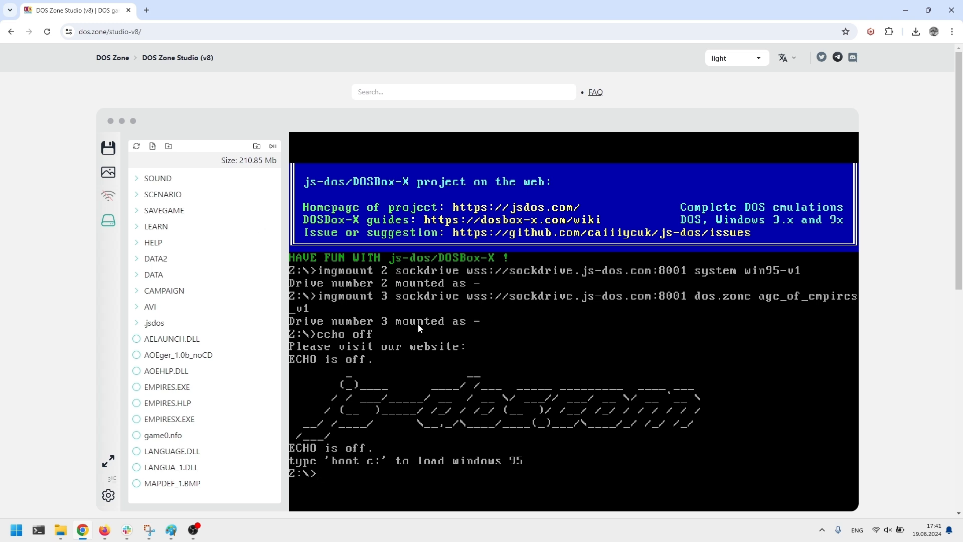
{"action": "left_click", "coordinate": [111, 221]}
{"action": "type", "text": "imgmount _"}
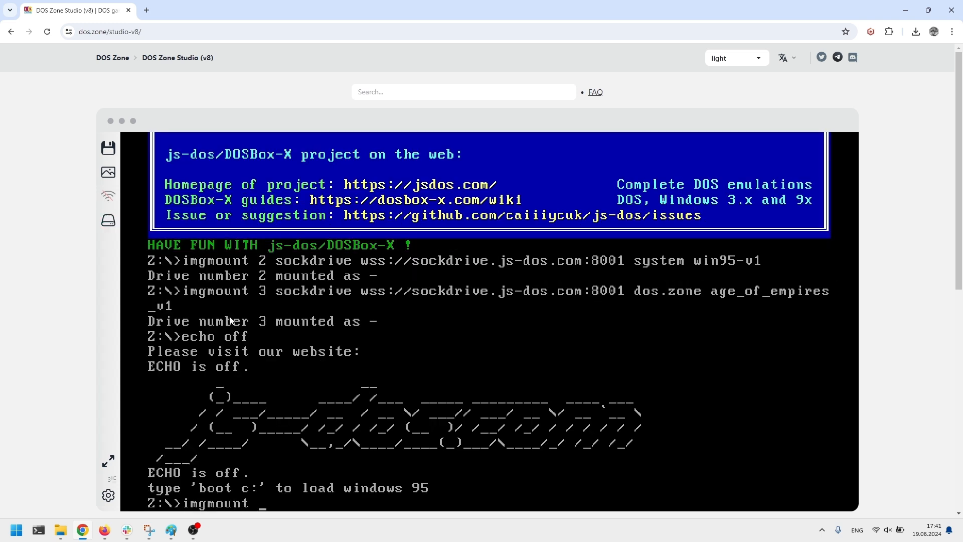
{"action": "type", "text": " e blabla.iso"}
{"action": "key", "text": "BackSpace"}
{"action": "key", "text": "BackSpace"}
{"action": "key", "text": "BackSpace"}
{"action": "key", "text": "BackSpace"}
{"action": "key", "text": "BackSpace"}
{"action": "key", "text": "BackSpace"}
{"action": "key", "text": "BackSpace"}
{"action": "key", "text": "BackSpace"}
{"action": "key", "text": "BackSpace"}
{"action": "key", "text": "BackSpace"}
{"action": "key", "text": "BackSpace"}
{"action": "key", "text": "BackSpace"}
{"action": "key", "text": "BackSpace"}
{"action": "key", "text": "BackSpace"}
{"action": "key", "text": "BackSpace"}
{"action": "key", "text": "BackSpace"}
{"action": "key", "text": "BackSpace"}
{"action": "key", "text": "BackSpace"}
{"action": "key", "text": "BackSpace"}
{"action": "key", "text": "BackSpace"}
Step: Mount the current directory as drive E with "mount e ." and start Windows 95 with "boot c:"
{"action": "type", "text": "mount e ."}
{"action": "key", "text": "Return"}
{"action": "type", "text": "boot c:"}
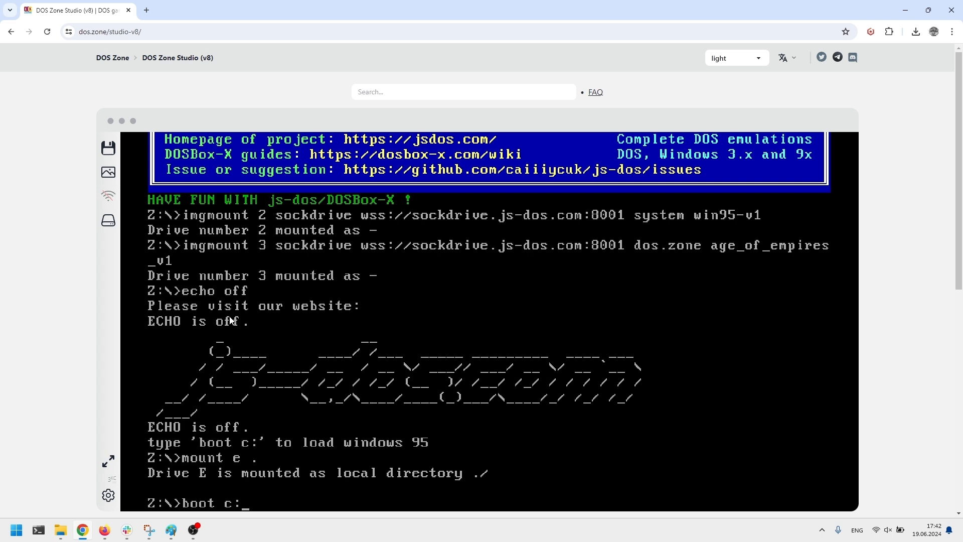
{"action": "key", "text": "Return"}
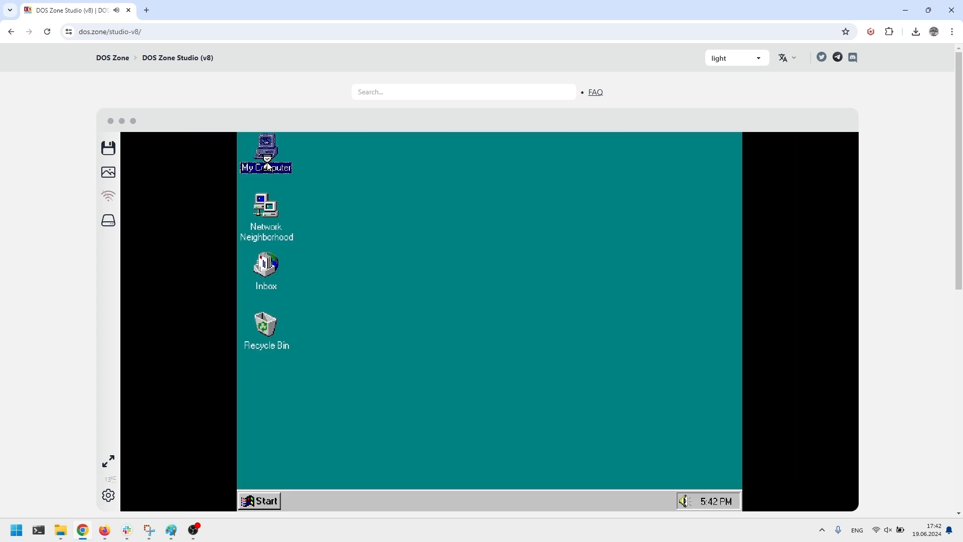
Step: Open drive E: through My Computer in Windows 95, copy all its files and folders, and close its window
{"action": "double_click", "coordinate": [267, 165]}
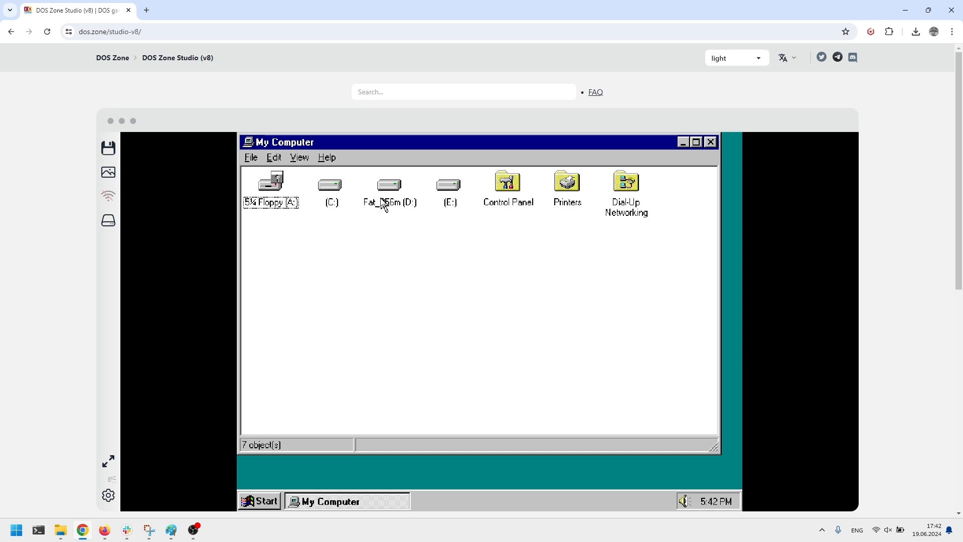
{"action": "double_click", "coordinate": [450, 194]}
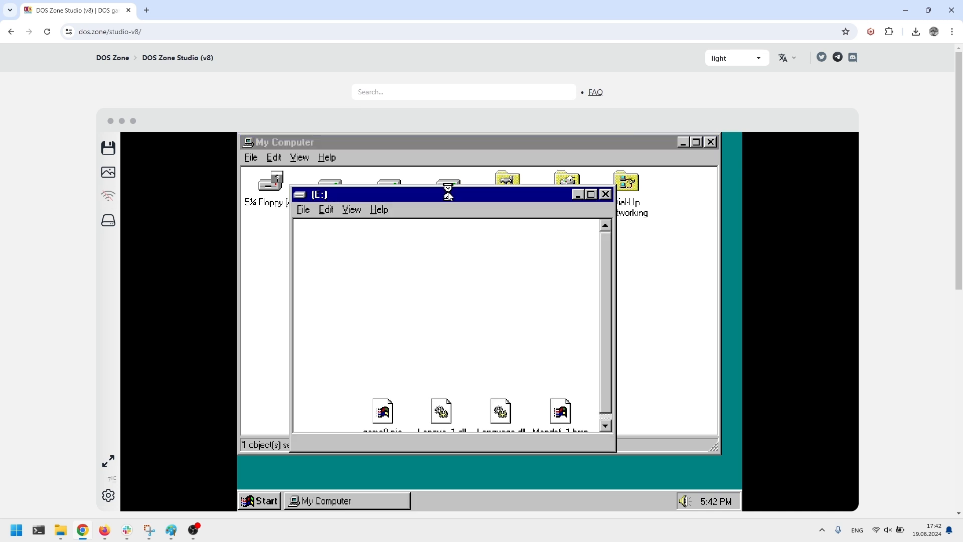
{"action": "key", "text": "ctrl+a"}
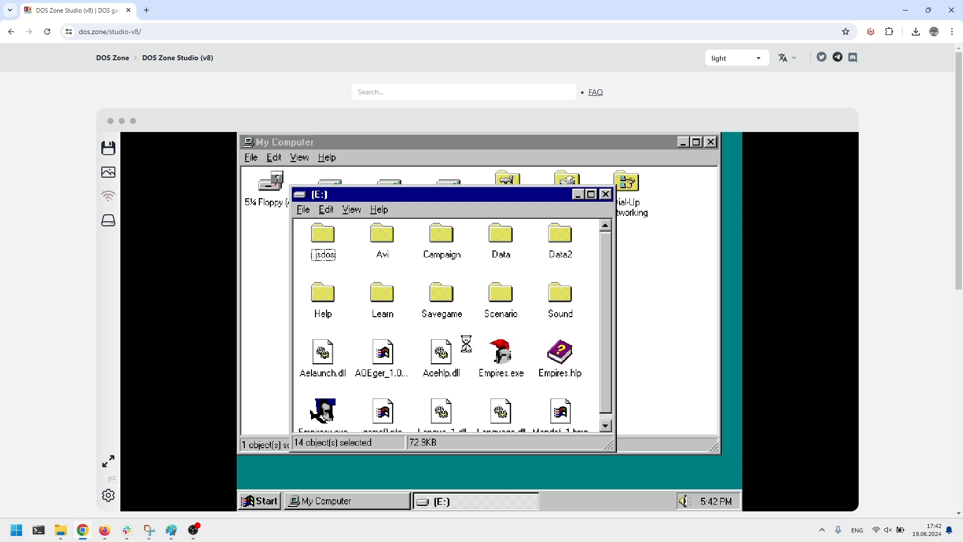
{"action": "right_click", "coordinate": [441, 303]}
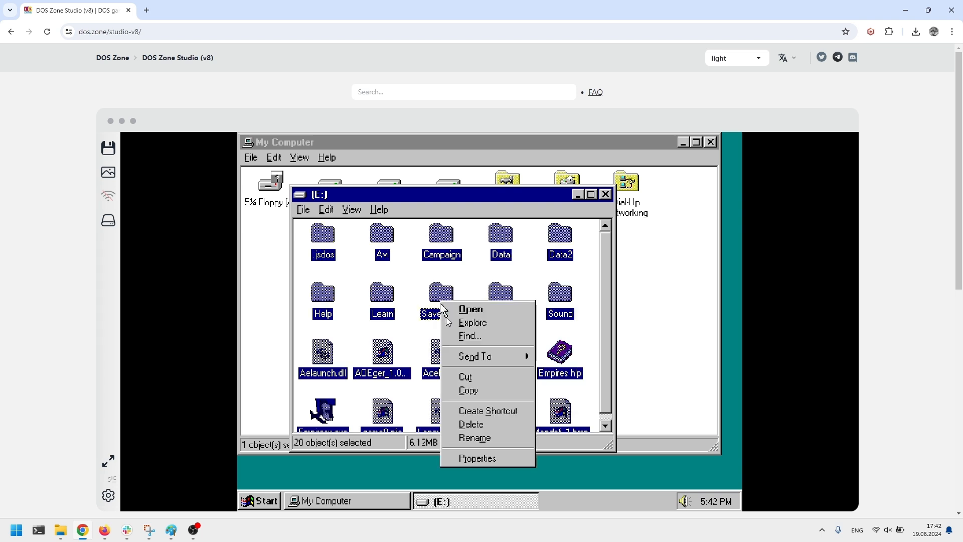
{"action": "left_click", "coordinate": [477, 392]}
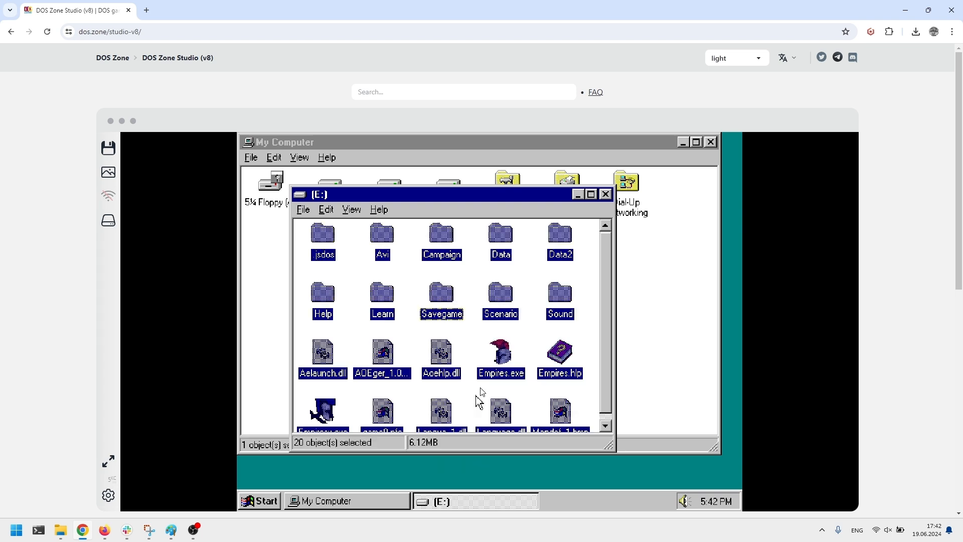
{"action": "left_click", "coordinate": [605, 194]}
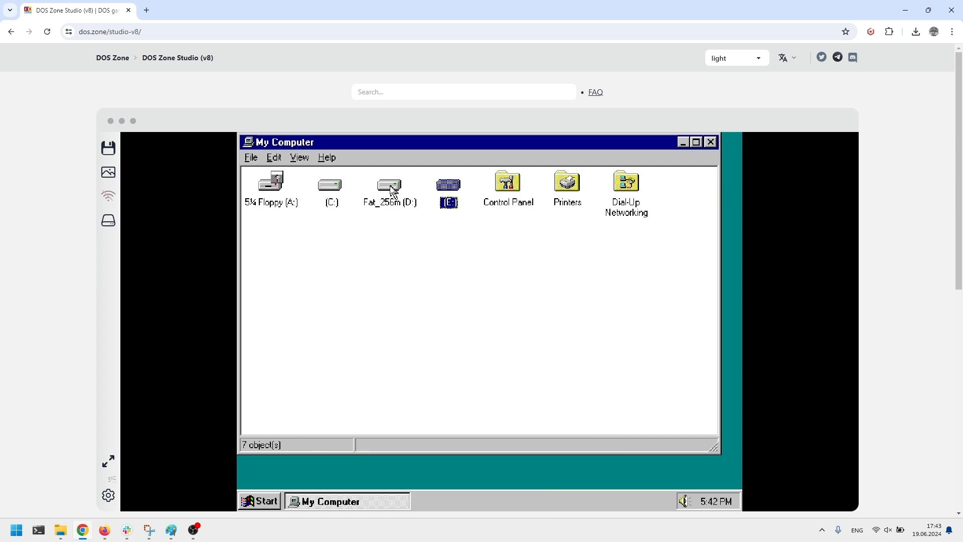
Step: Paste the copied game files into drive D: and close the My Computer window
{"action": "double_click", "coordinate": [394, 189]}
{"action": "right_click", "coordinate": [397, 274]}
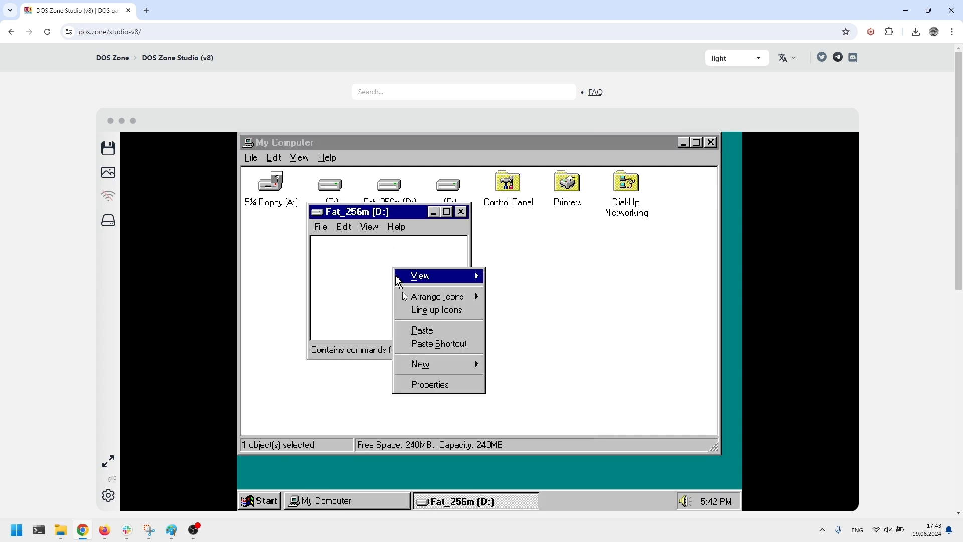
{"action": "left_click", "coordinate": [408, 329]}
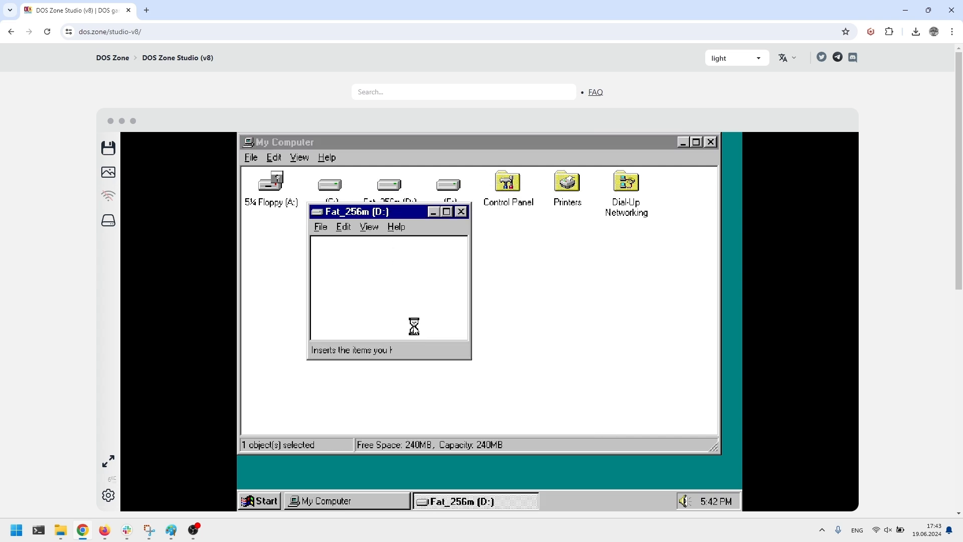
{"action": "left_click", "coordinate": [706, 145]}
{"action": "left_click", "coordinate": [707, 144]}
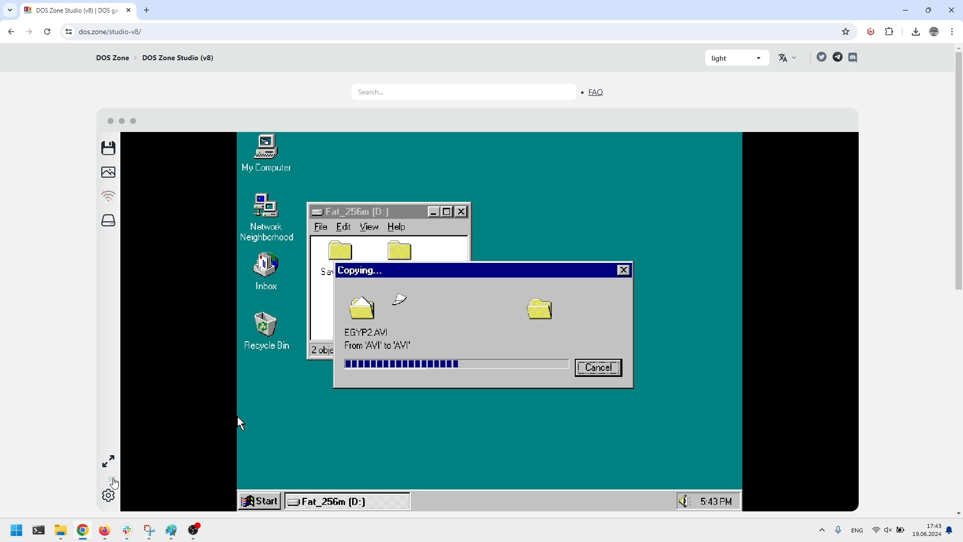
Step: Show the emulator's performance metrics and check the HDD SENT/s value during the copy
{"action": "left_click", "coordinate": [112, 481]}
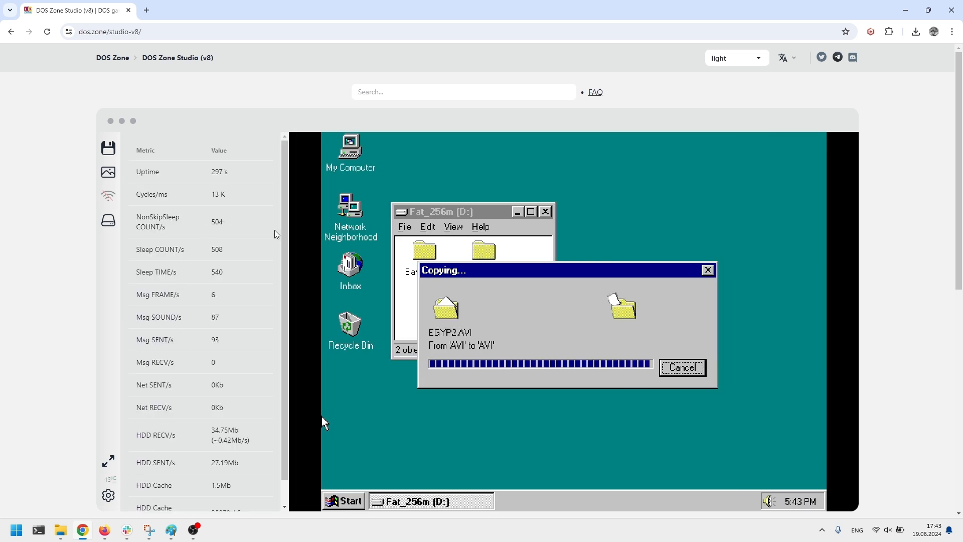
{"action": "scroll", "coordinate": [275, 281], "scroll_direction": "down", "scroll_amount": 1}
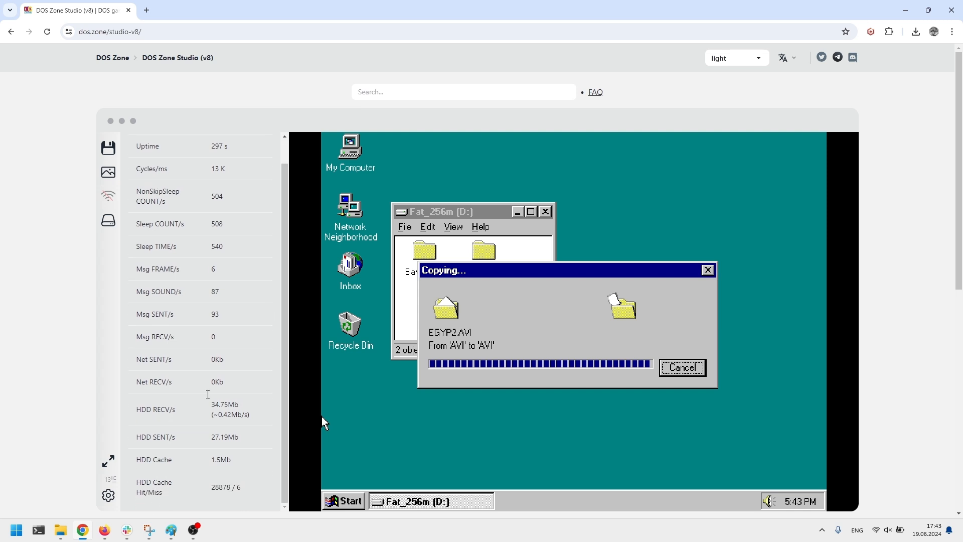
{"action": "mouse_move", "coordinate": [136, 437]}
{"action": "left_mouse_down"}
{"action": "mouse_move", "coordinate": [247, 447]}
{"action": "mouse_move", "coordinate": [185, 452]}
{"action": "mouse_move", "coordinate": [150, 441]}
{"action": "left_mouse_up"}
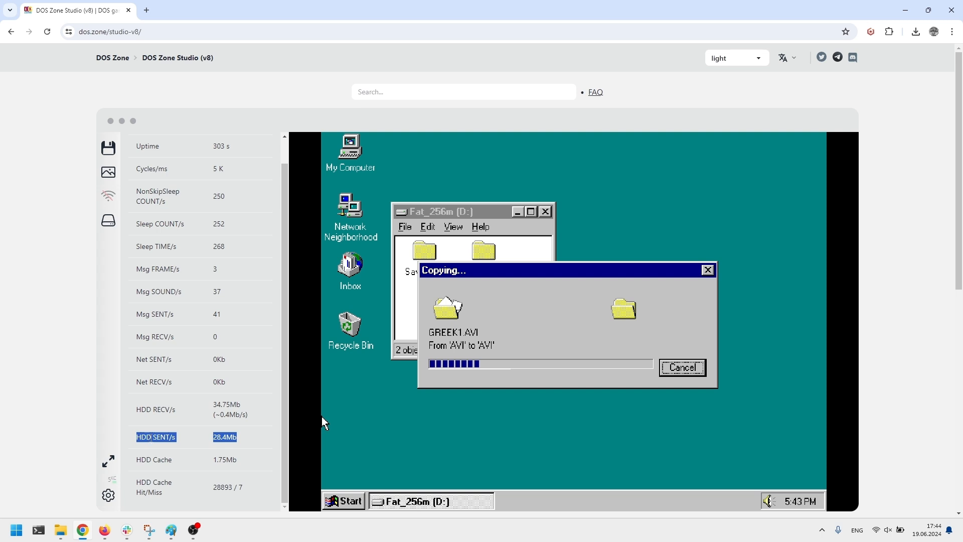
{"action": "left_click", "coordinate": [215, 443]}
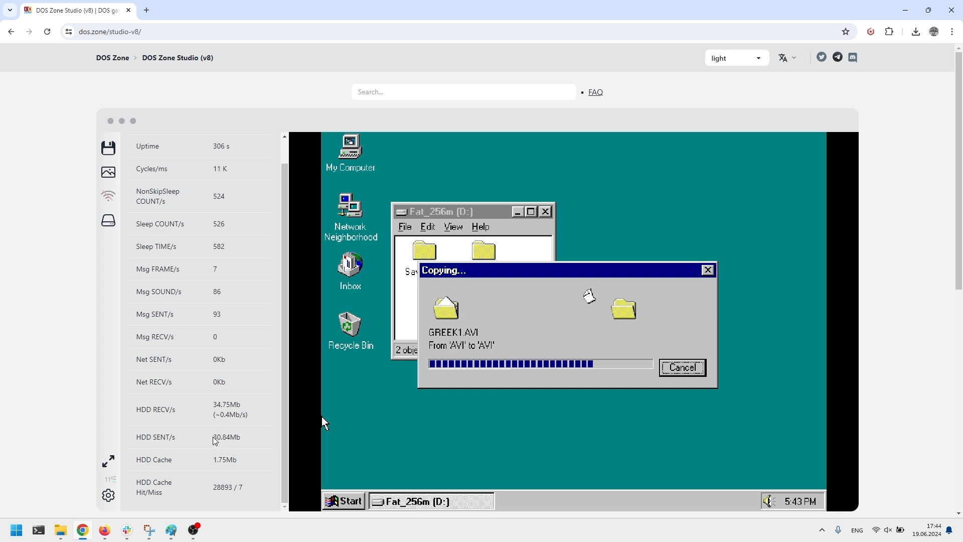
{"action": "left_click_drag", "start_coordinate": [214, 438], "coordinate": [237, 439]}
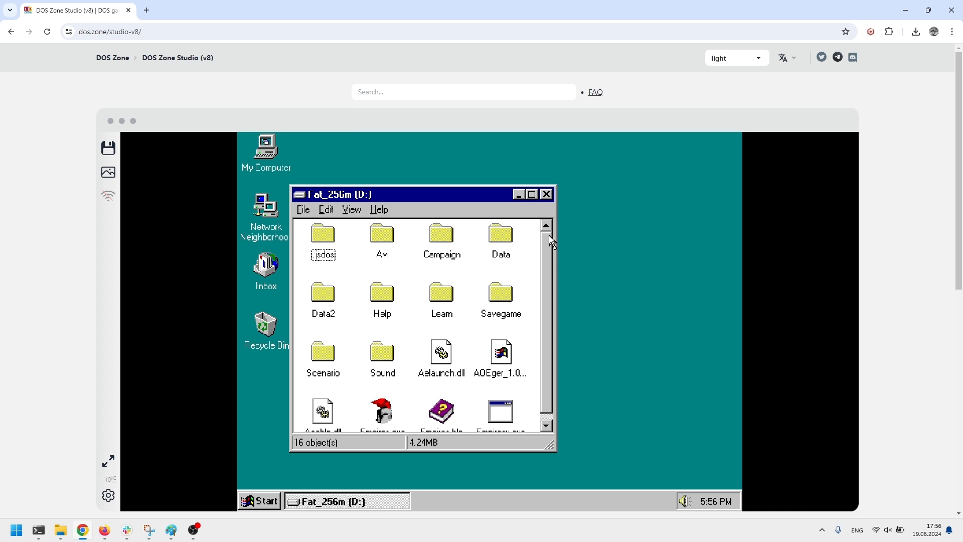
Step: Shut down the Windows 95 computer
{"action": "left_click", "coordinate": [274, 502]}
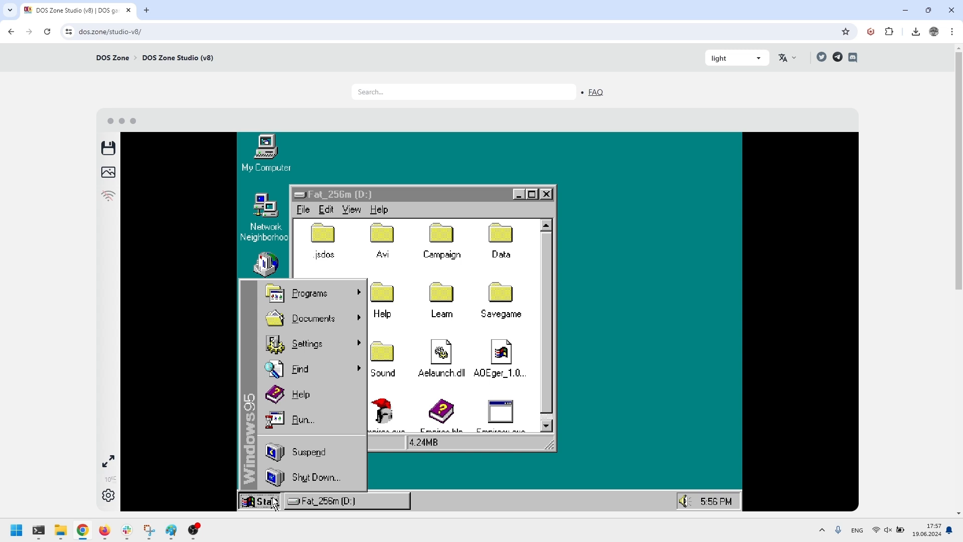
{"action": "left_click", "coordinate": [314, 478]}
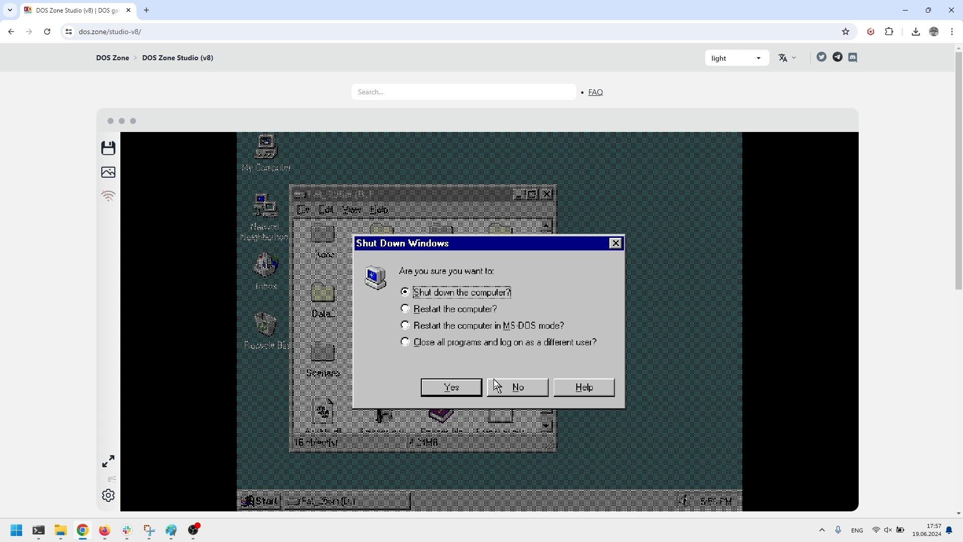
{"action": "left_click", "coordinate": [441, 391]}
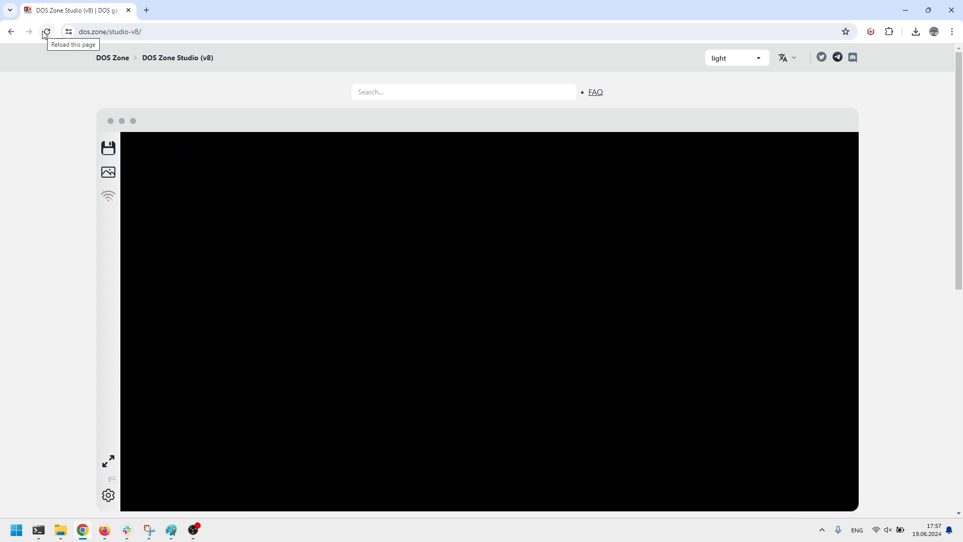
Step: Reload the studio page, load the downloaded bundle from the Загрузки folder, and run it
{"action": "left_click", "coordinate": [44, 32]}
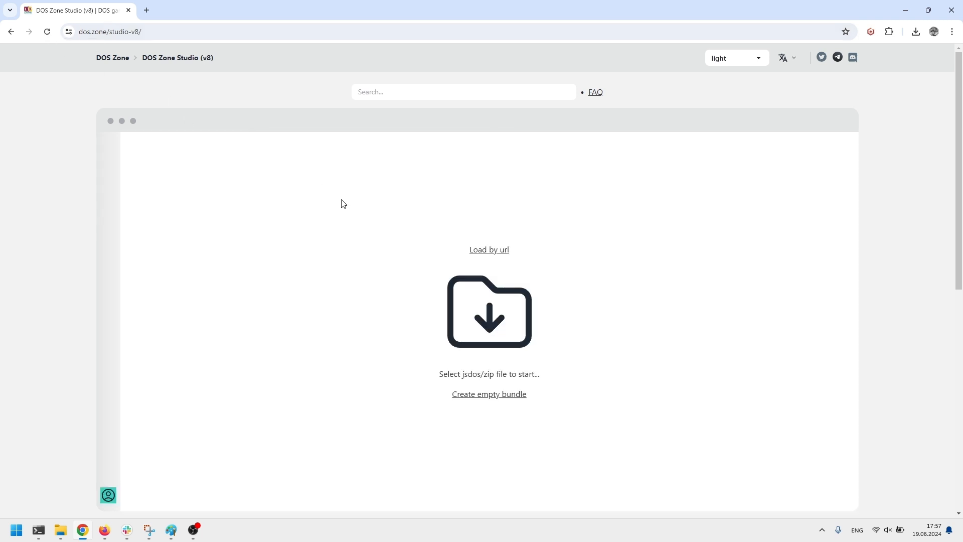
{"action": "left_click", "coordinate": [519, 334]}
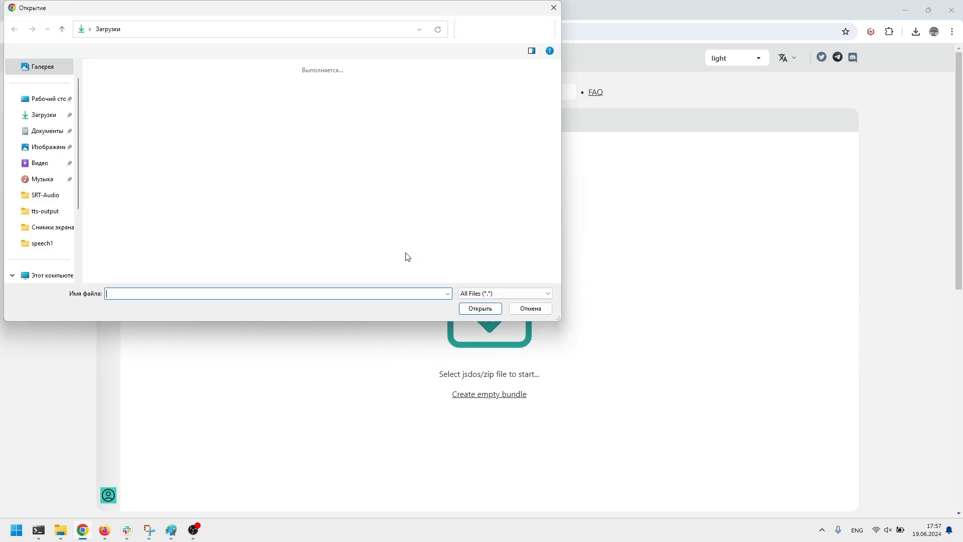
{"action": "double_click", "coordinate": [247, 132]}
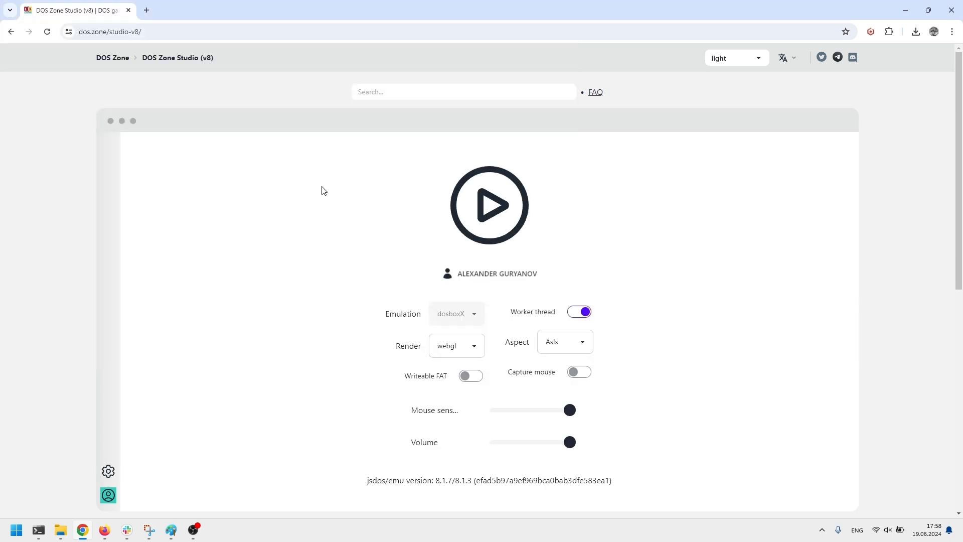
{"action": "left_click", "coordinate": [473, 226]}
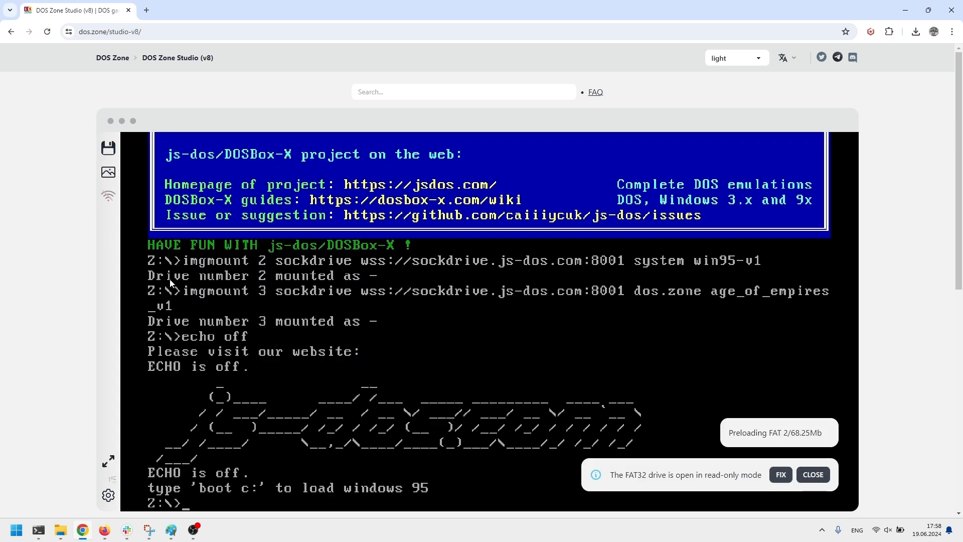
Step: Enable the Editor option and check the .jsdos folder in the bundle's file browser, then hide the browser
{"action": "left_click", "coordinate": [110, 498]}
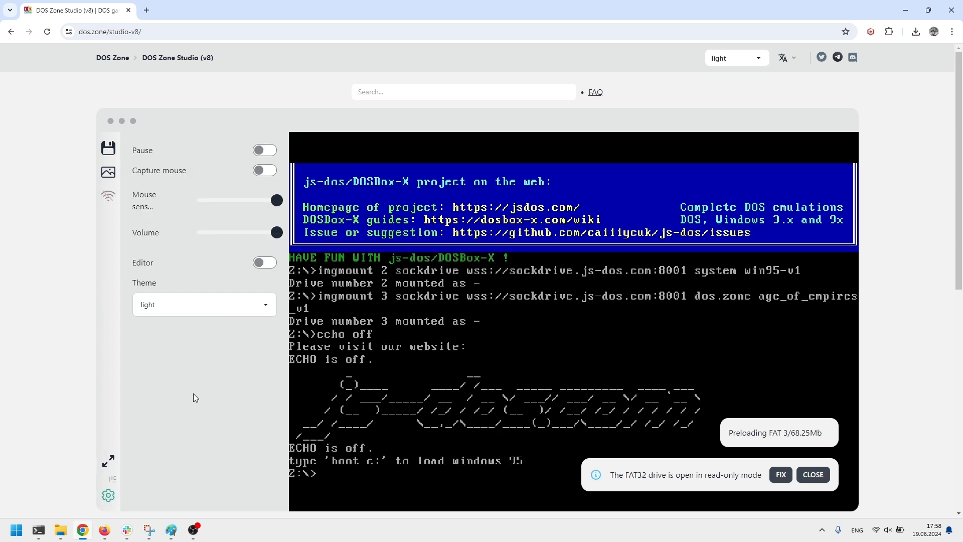
{"action": "left_click", "coordinate": [264, 264]}
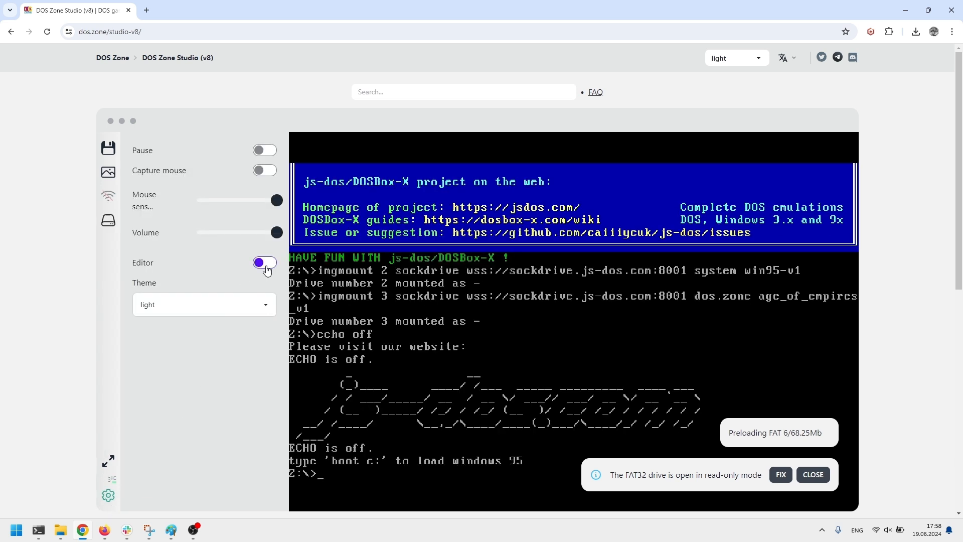
{"action": "left_click", "coordinate": [109, 221]}
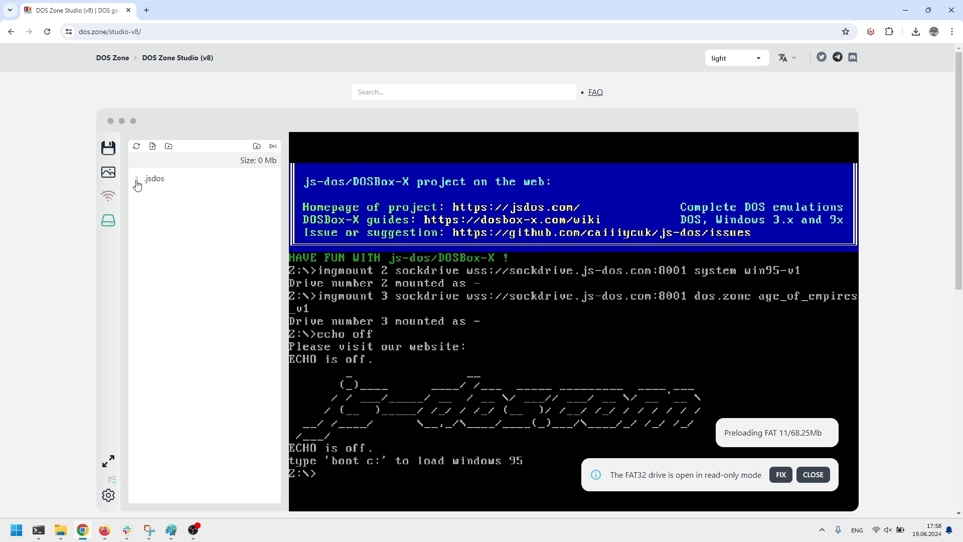
{"action": "left_click", "coordinate": [136, 183]}
{"action": "left_click", "coordinate": [136, 183]}
{"action": "left_click", "coordinate": [113, 221]}
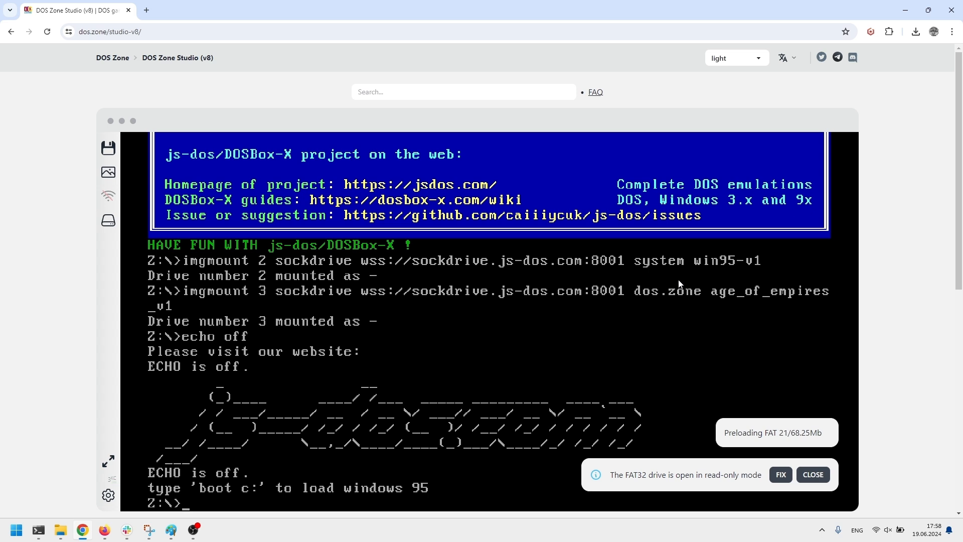
Step: Stop the running bundle from the file browser and return to its dosbox.conf editor
{"action": "left_click", "coordinate": [115, 223]}
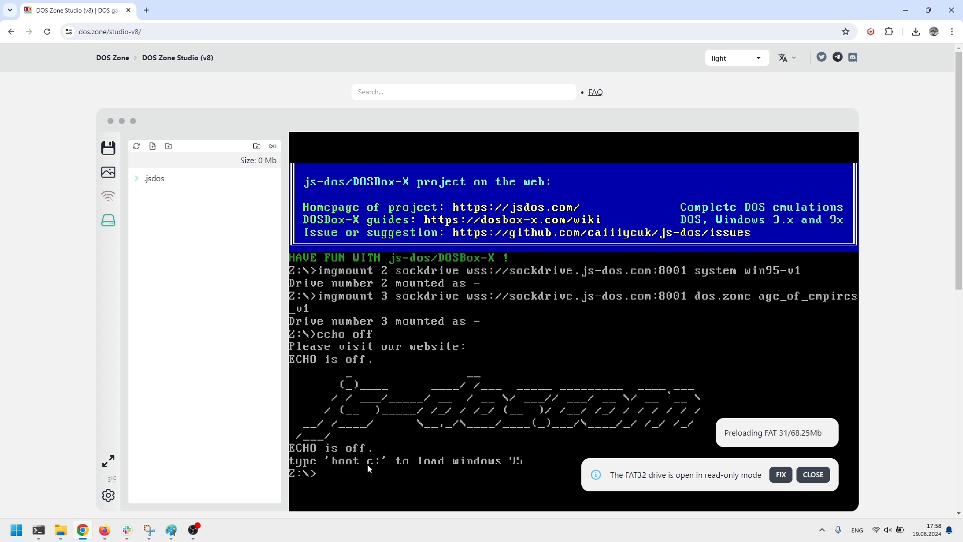
{"action": "left_click", "coordinate": [273, 150]}
{"action": "left_click", "coordinate": [526, 95]}
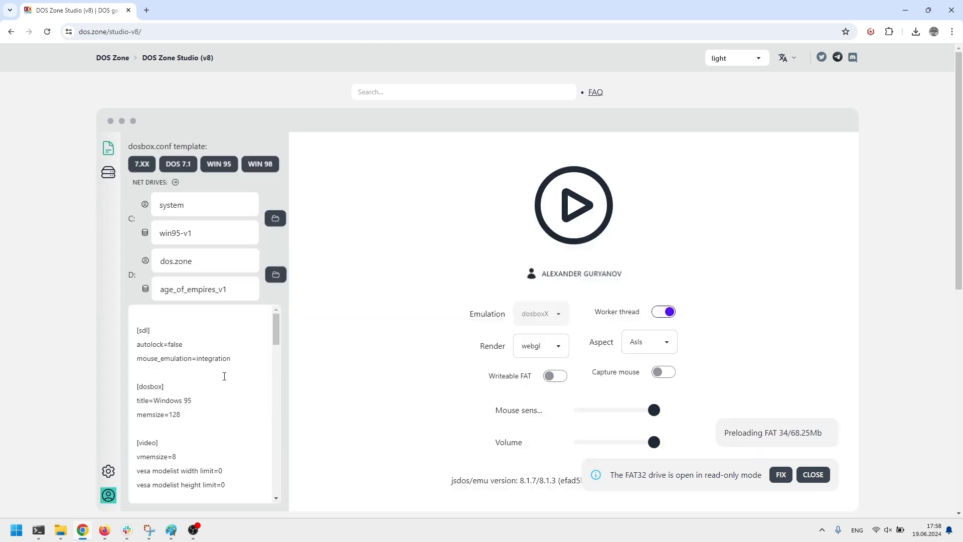
Step: Add the line "boot c:" after "echo off" in the [autoexec] section of dosbox.conf
{"action": "scroll", "coordinate": [225, 376], "scroll_direction": "down", "scroll_amount": 20}
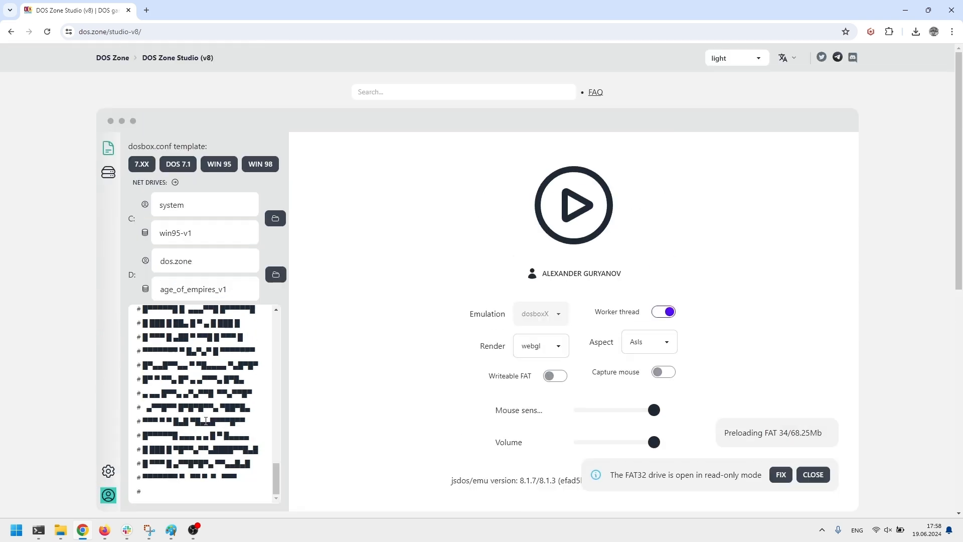
{"action": "scroll", "coordinate": [205, 420], "scroll_direction": "up", "scroll_amount": 5}
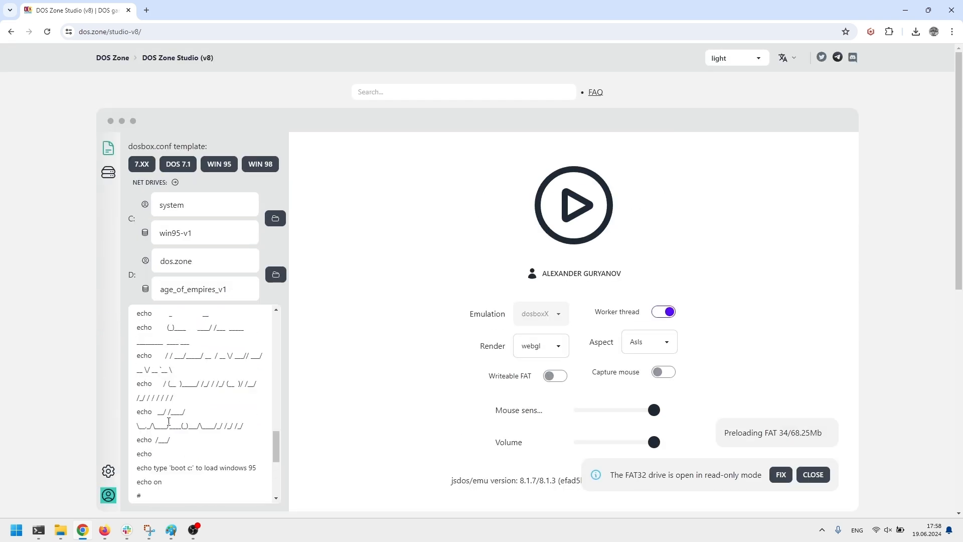
{"action": "scroll", "coordinate": [169, 422], "scroll_direction": "up", "scroll_amount": 3}
{"action": "left_click", "coordinate": [184, 416]}
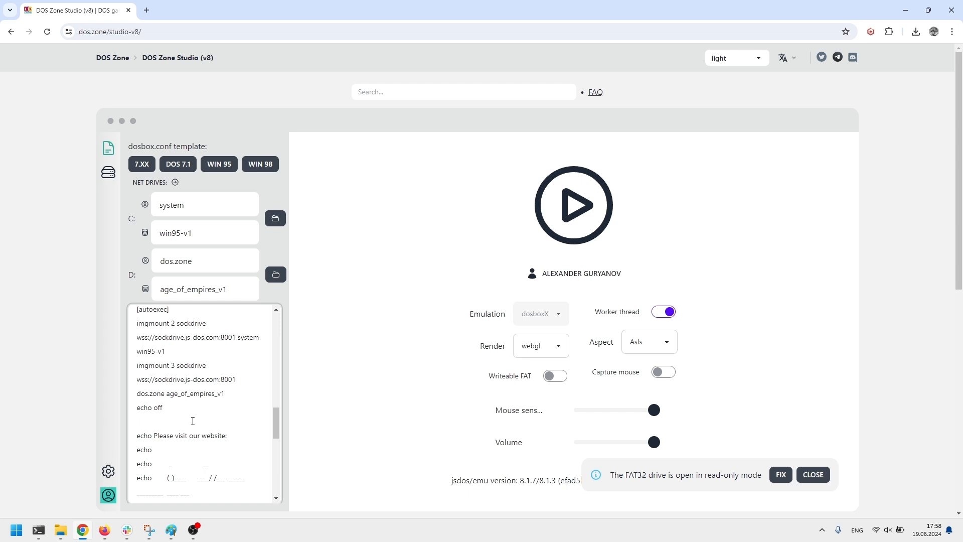
{"action": "type", "text": "\\\\"}
{"action": "key", "text": "BackSpace"}
{"action": "key", "text": "BackSpace"}
{"action": "key", "text": "BackSpace"}
{"action": "key", "text": "BackSpace"}
{"action": "key", "text": "BackSpace"}
{"action": "key", "text": "BackSpace"}
{"action": "key", "text": "BackSpace"}
{"action": "key", "text": "BackSpace"}
{"action": "key", "text": "BackSpace"}
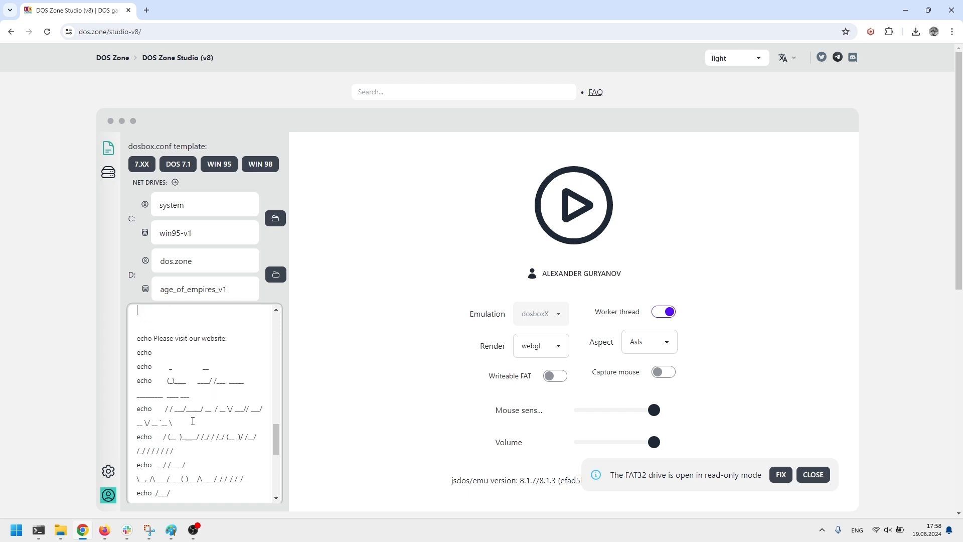
{"action": "type", "text": "boot c:"}
{"action": "scroll", "coordinate": [215, 395], "scroll_direction": "up", "scroll_amount": 2}
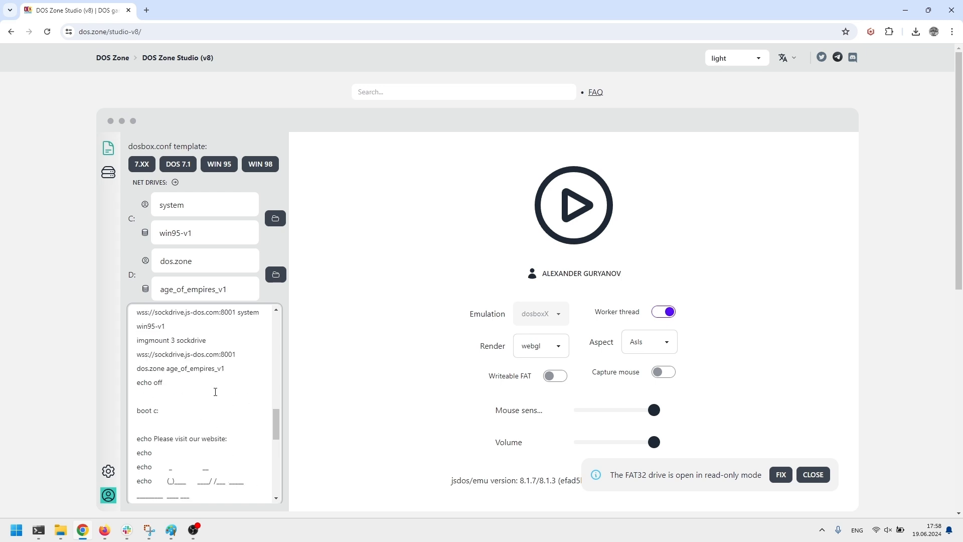
Step: Run the edited bundle, download it from the file browser, and hide the file browser
{"action": "left_click", "coordinate": [566, 218]}
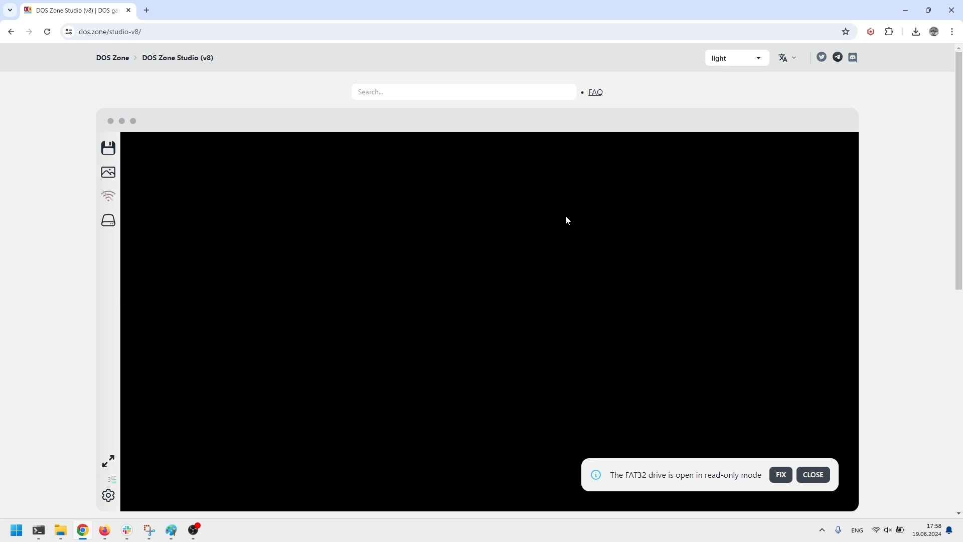
{"action": "left_click", "coordinate": [108, 222]}
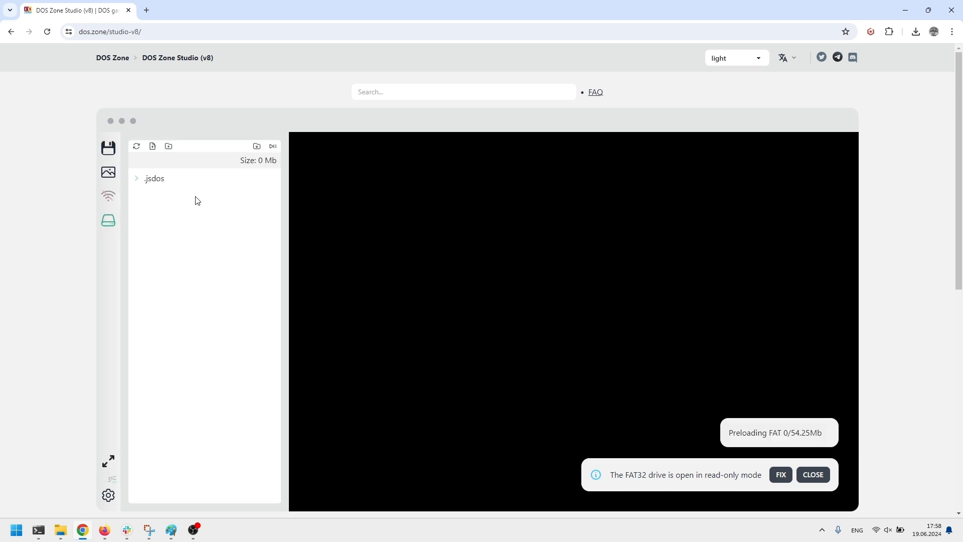
{"action": "left_click", "coordinate": [258, 146]}
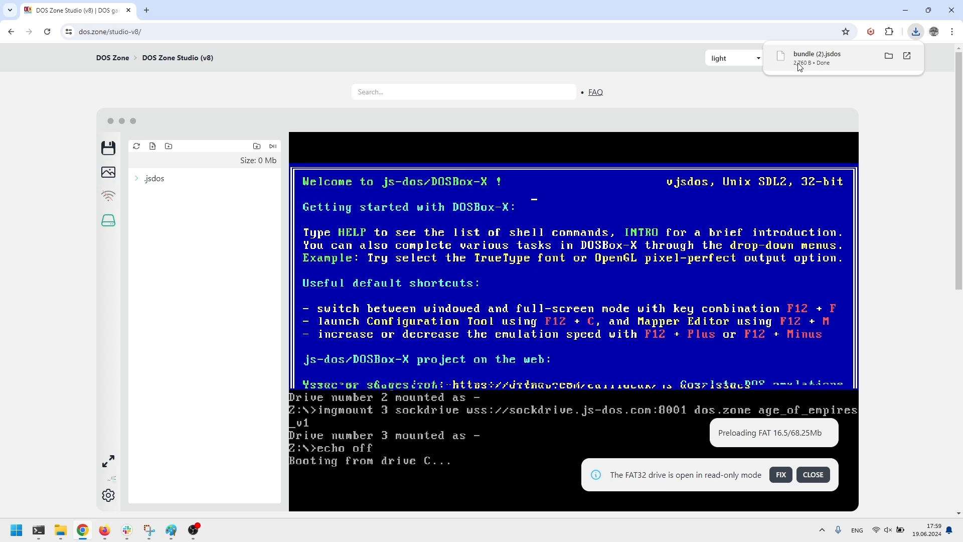
{"action": "left_click", "coordinate": [113, 226]}
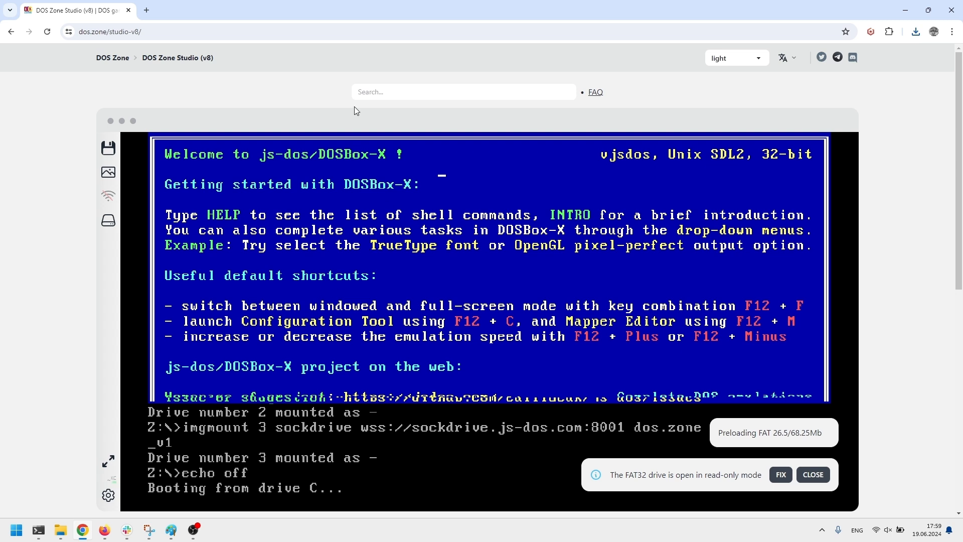
Step: Search the site for "dow" and open the Download page
{"action": "left_click", "coordinate": [364, 95]}
{"action": "type", "text": "st"}
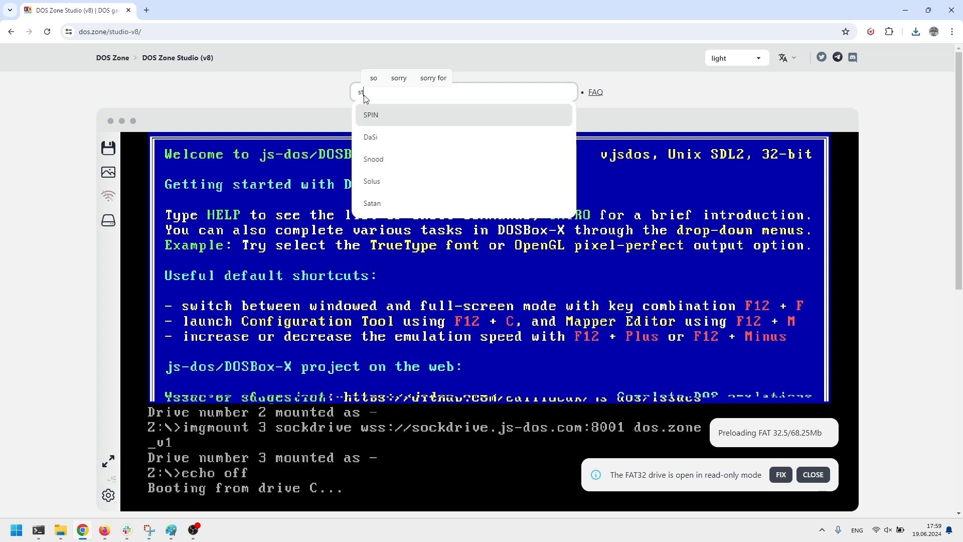
{"action": "key", "text": "BackSpace"}
{"action": "key", "text": "BackSpace"}
{"action": "type", "text": "dow"}
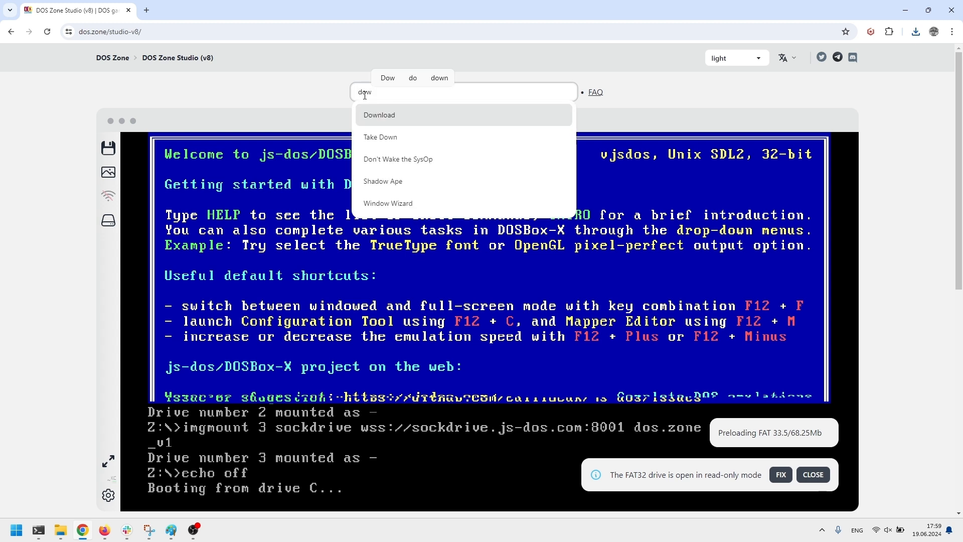
{"action": "left_click", "coordinate": [381, 110]}
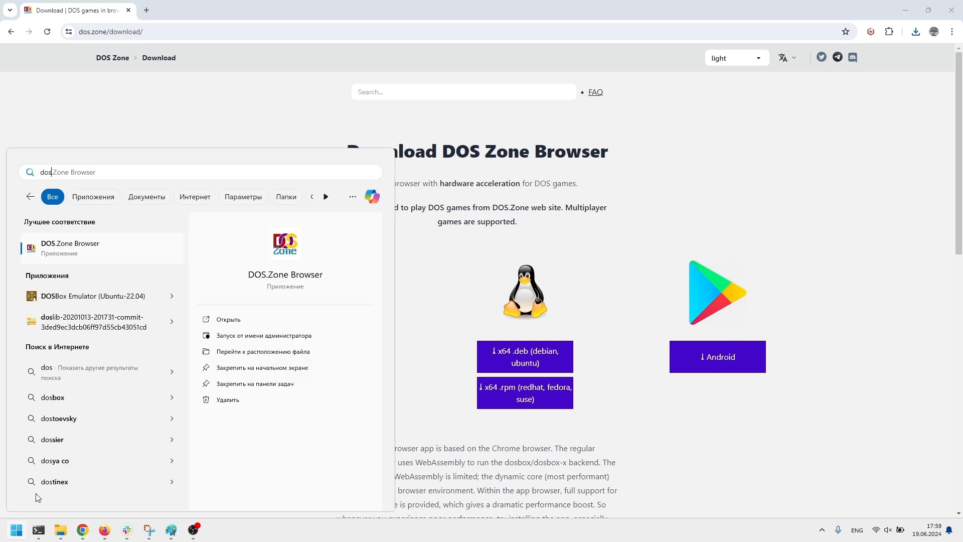
Step: Switch to the DOS.Zone Browser app to view its game collection, and close the app
{"action": "key", "text": "Return"}
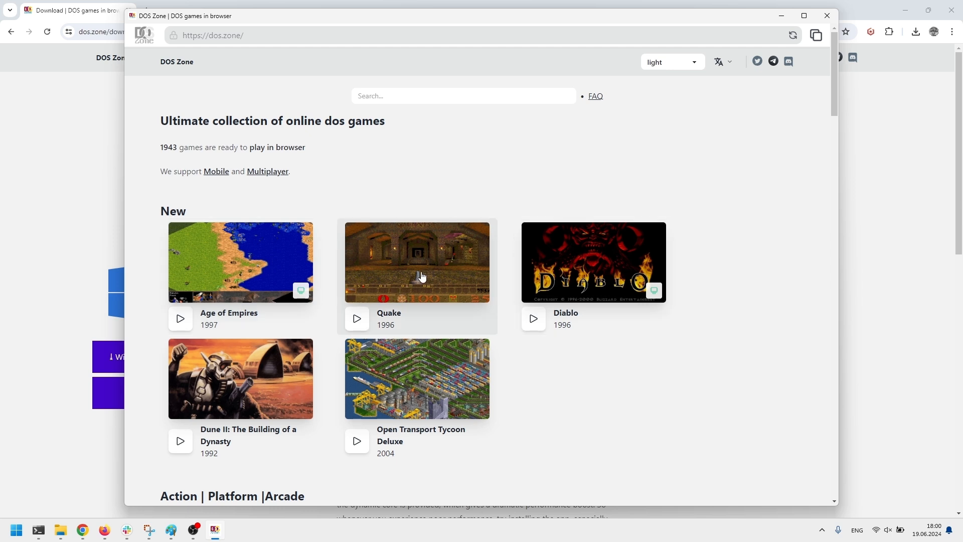
{"action": "left_click", "coordinate": [828, 19]}
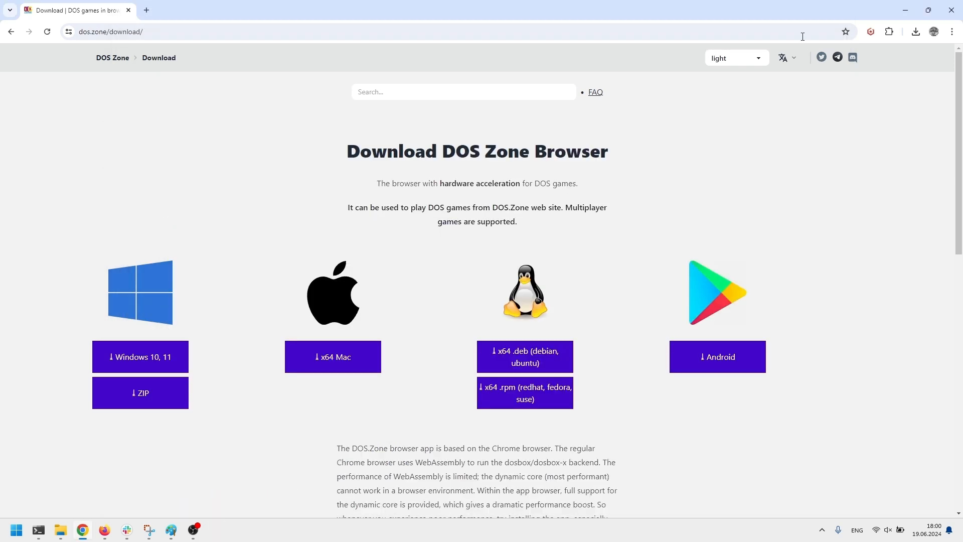